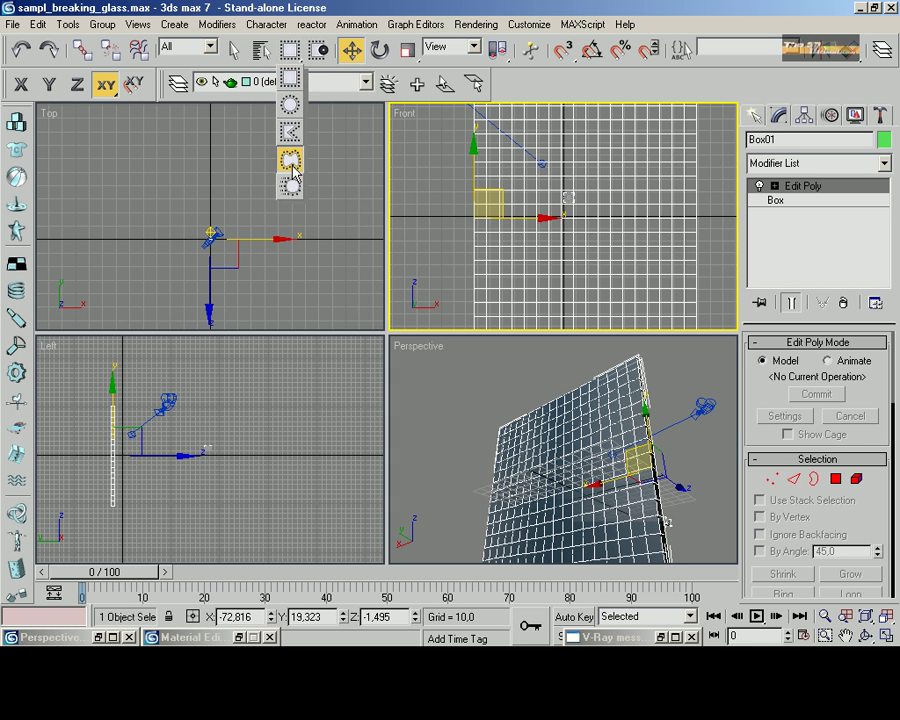
Change the region-select shape, set the box's Width Segs to 2, and return to Edit Poly
drag(295, 63, 295, 185)
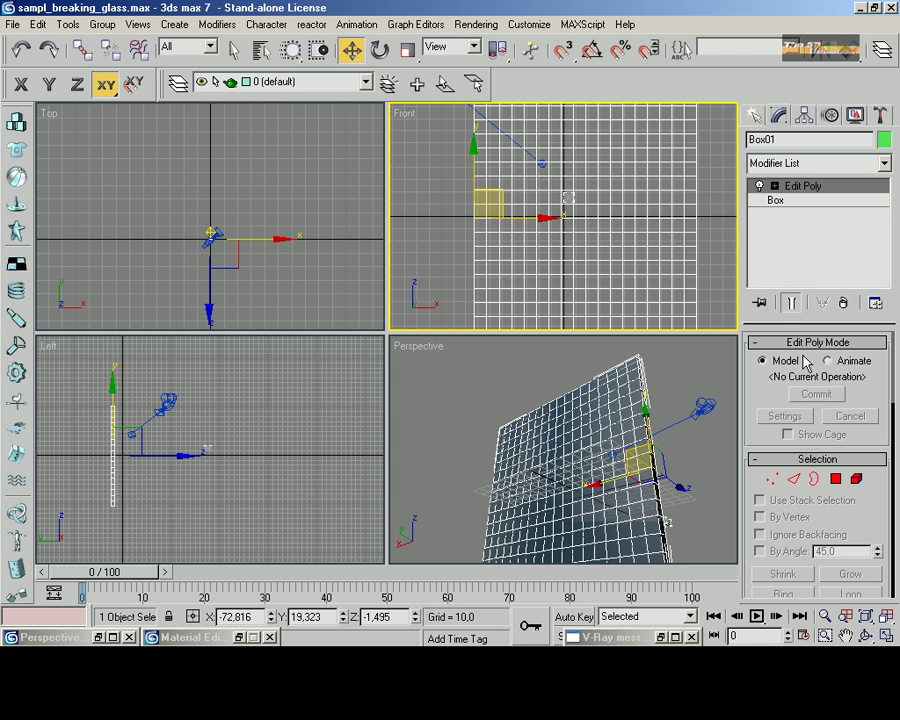
click(806, 203)
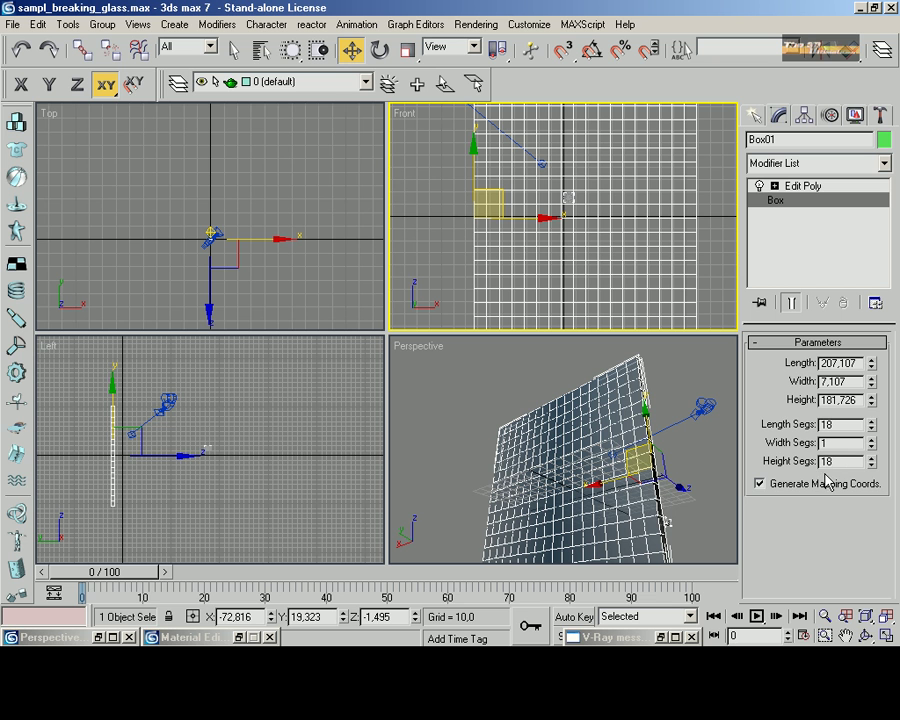
click(871, 438)
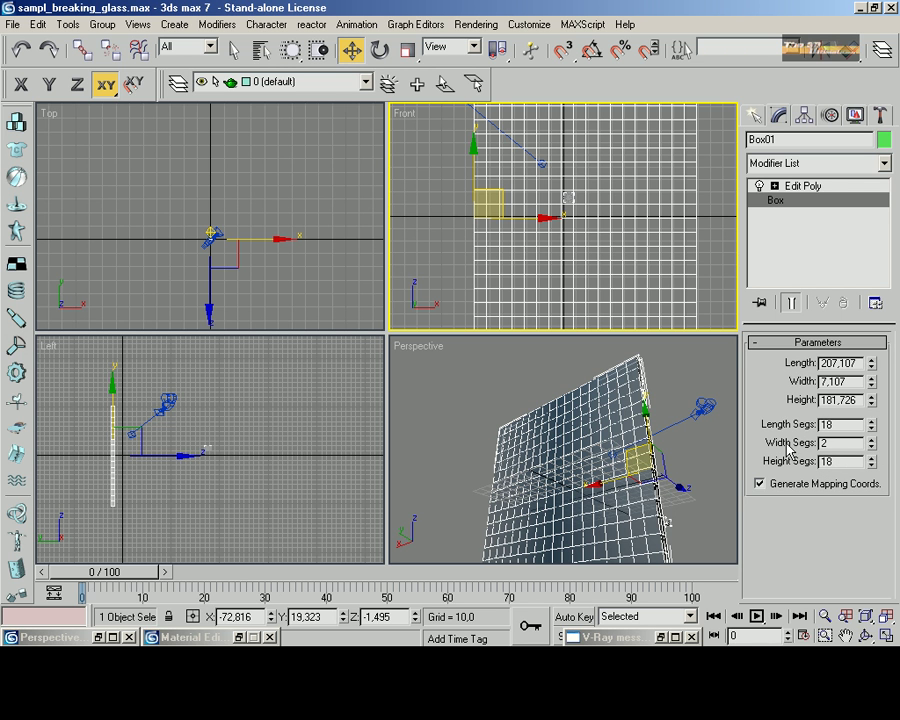
click(817, 189)
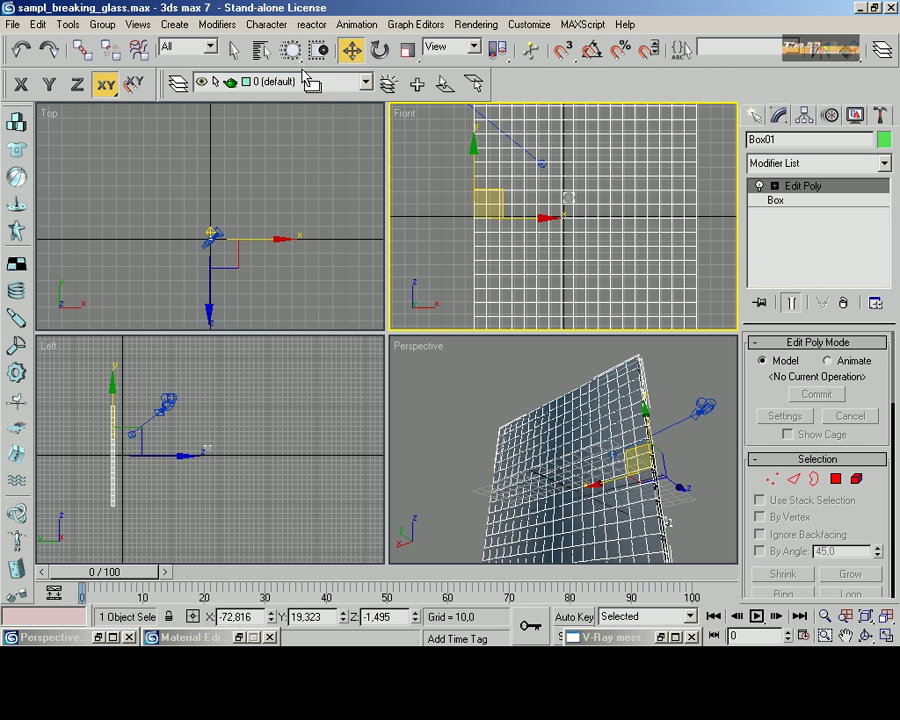
In Polygon mode, select a round cluster of central polygons in the Front view
click(233, 50)
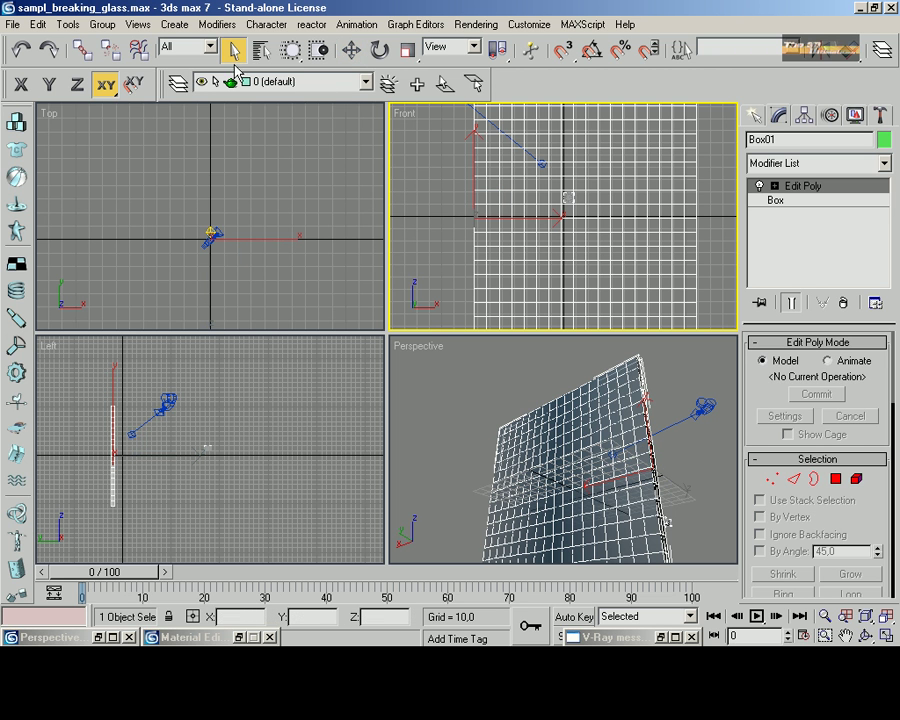
click(836, 479)
click(567, 196)
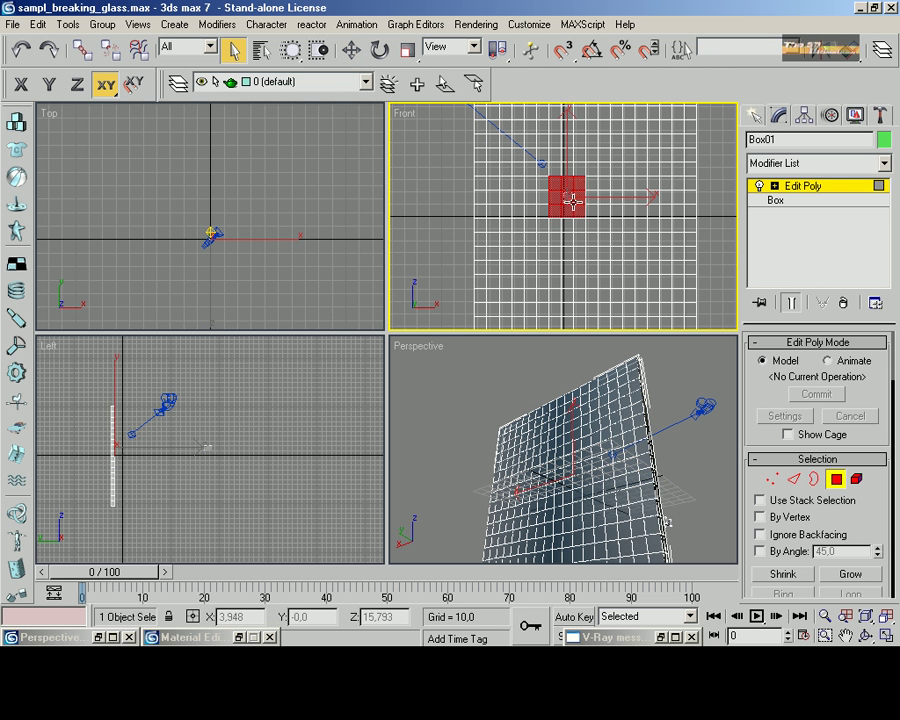
ctrl+click(570, 192)
ctrl+click(569, 209)
ctrl+click(597, 215)
ctrl+click(563, 231)
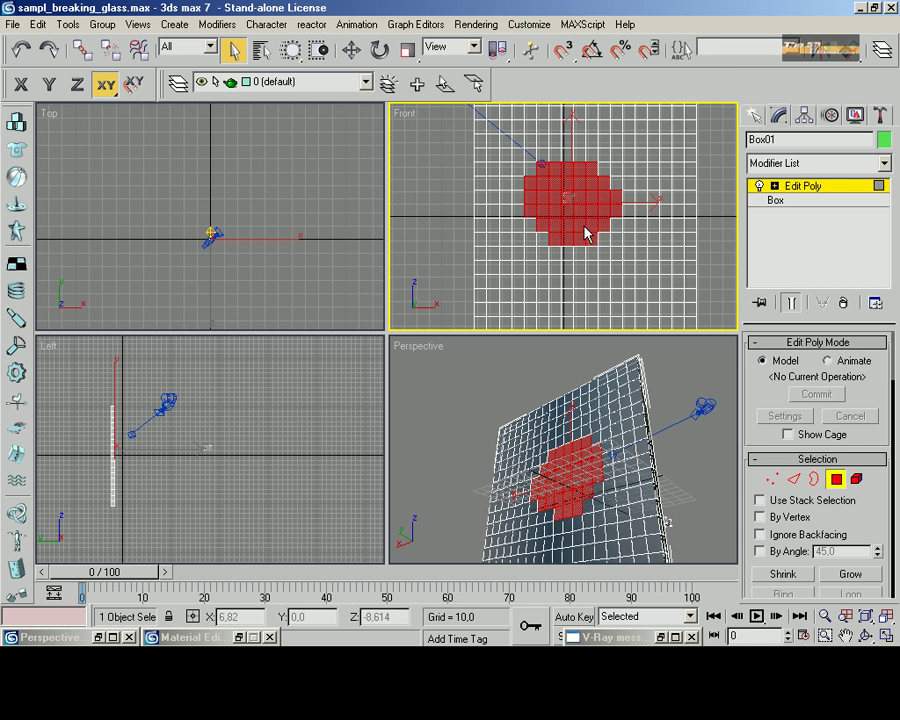
ctrl+click(536, 243)
ctrl+click(570, 251)
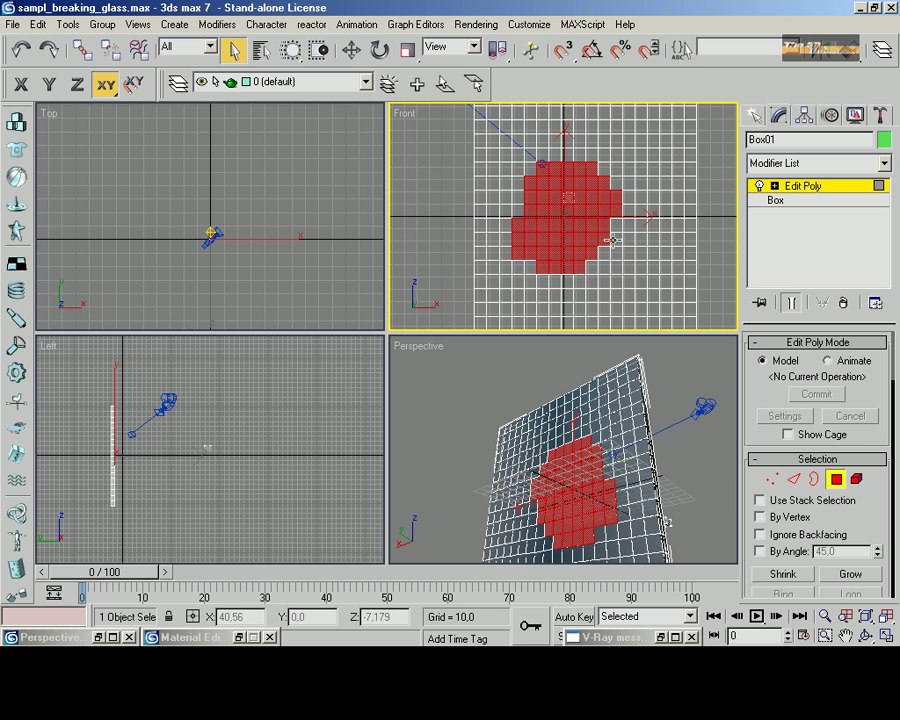
Apply a Greeble modifier to the selected polygons
click(795, 163)
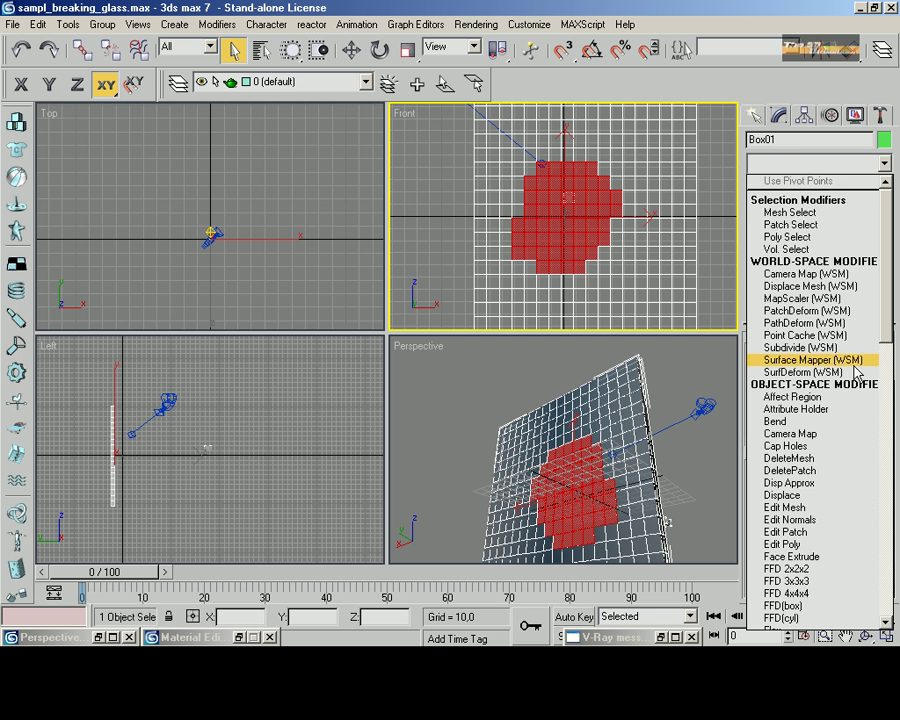
scroll(857, 370, down, 2)
scroll(857, 374, down, 2)
scroll(857, 374, down, 1)
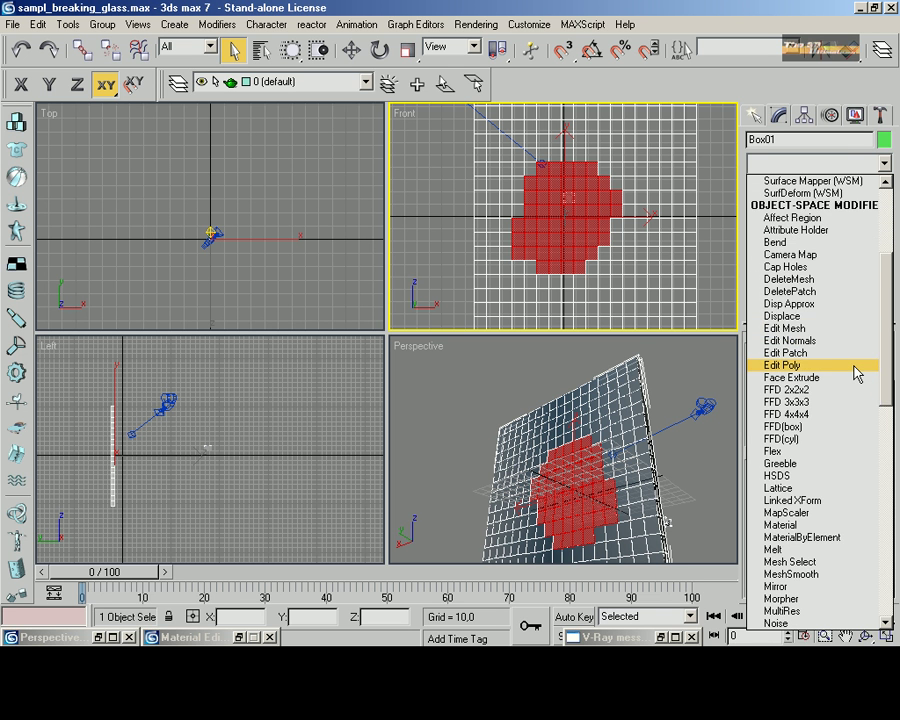
scroll(857, 374, down, 2)
scroll(857, 374, down, 1)
scroll(857, 374, down, 1)
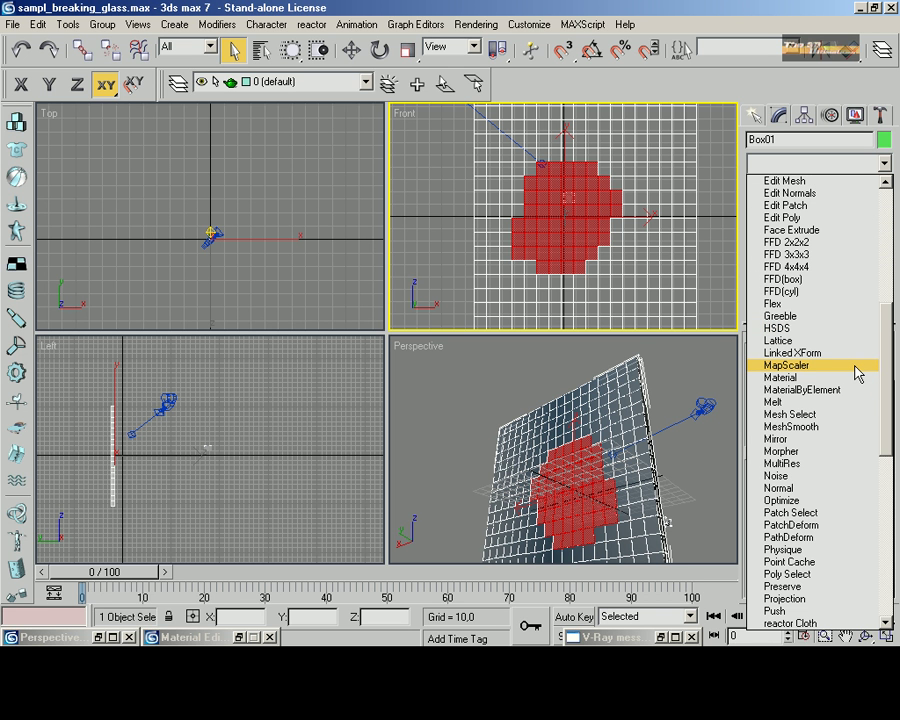
key(g)
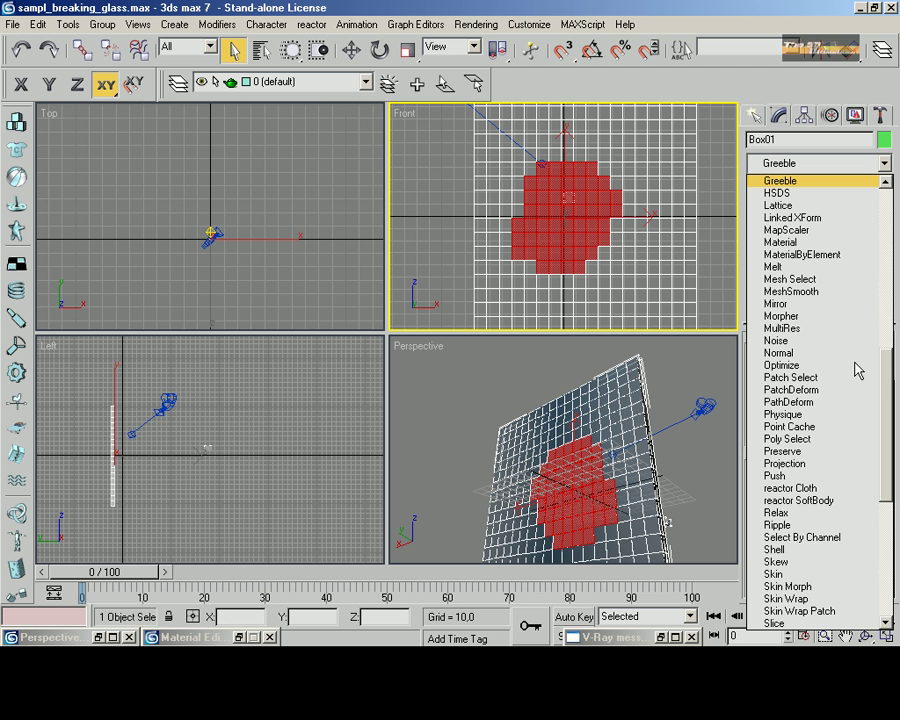
click(823, 184)
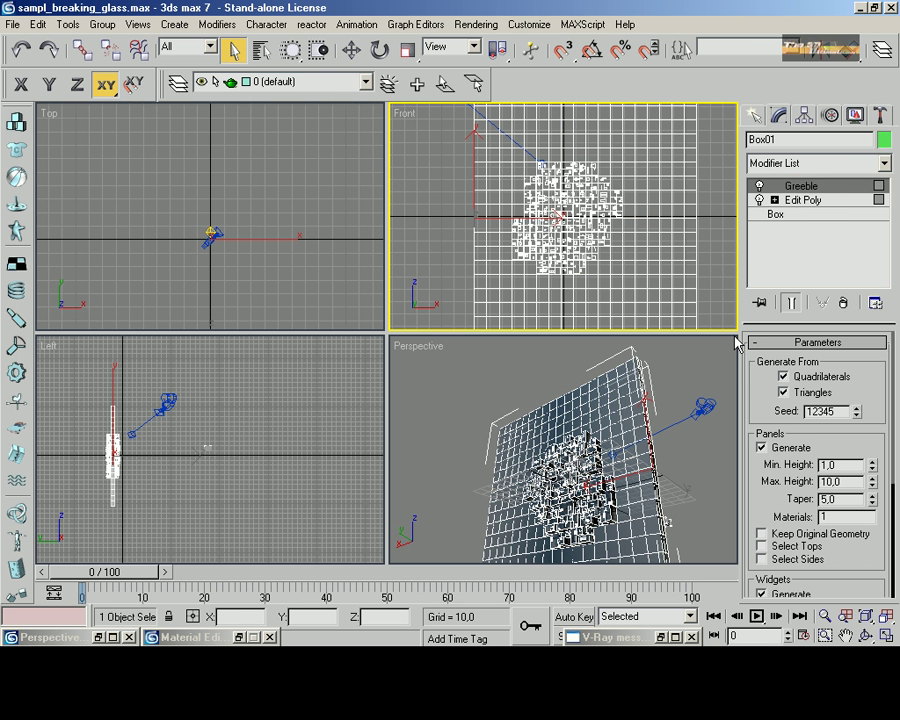
Maximize the Perspective view and set Greeble Min. and Max. Height to 0
right_click(693, 453)
click(887, 637)
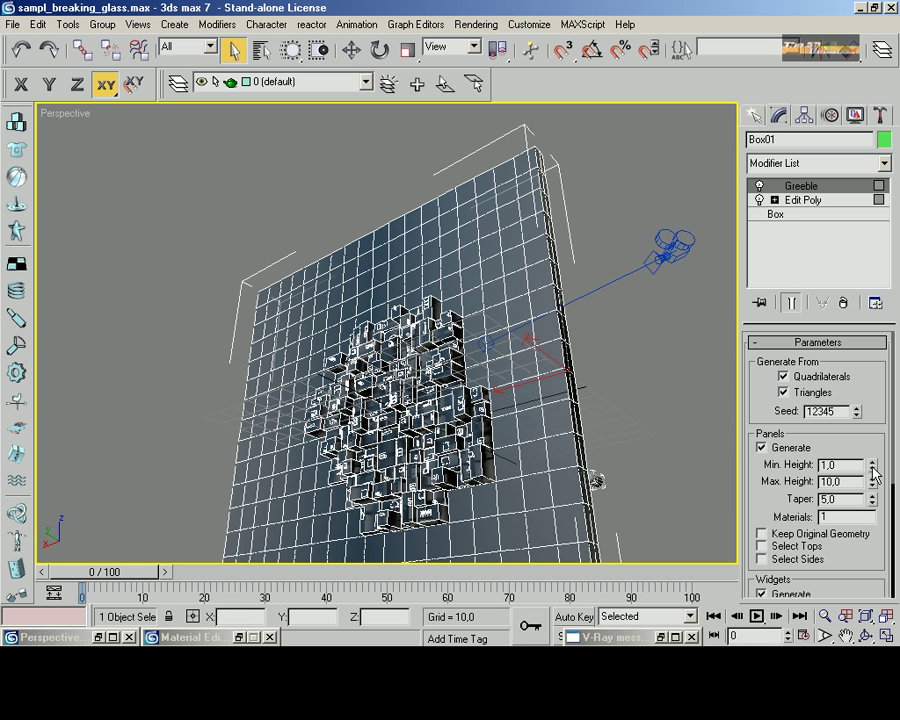
click(872, 469)
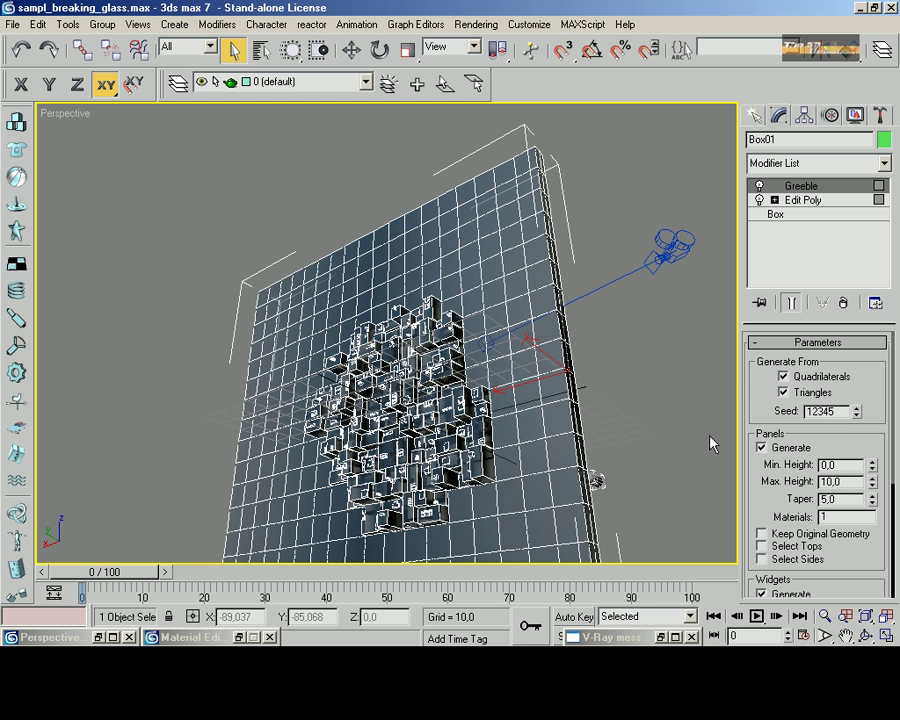
drag(872, 486, 878, 586)
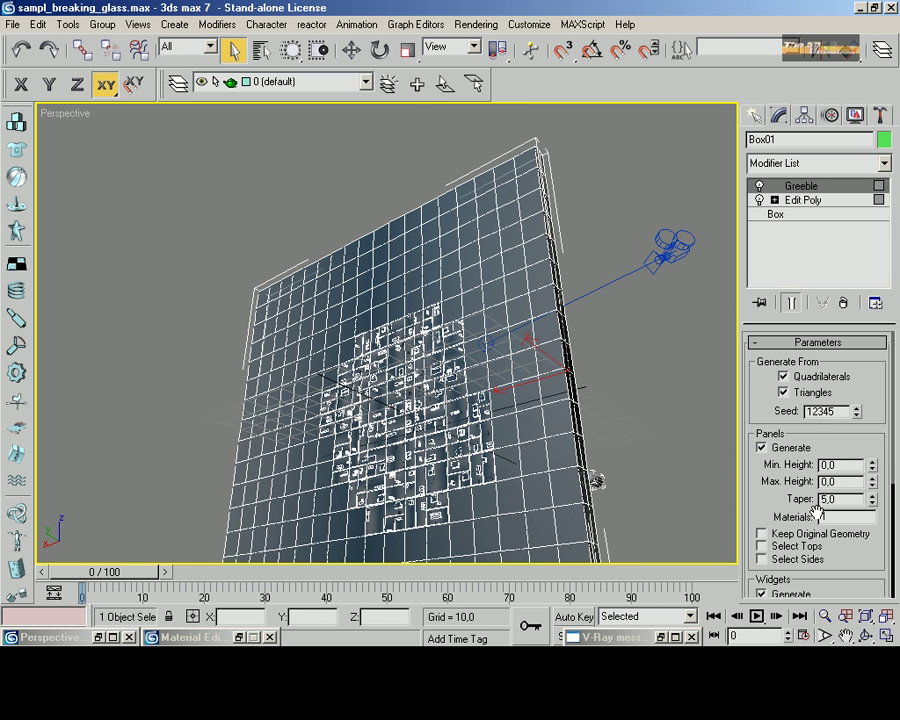
scroll(795, 470, down, 3)
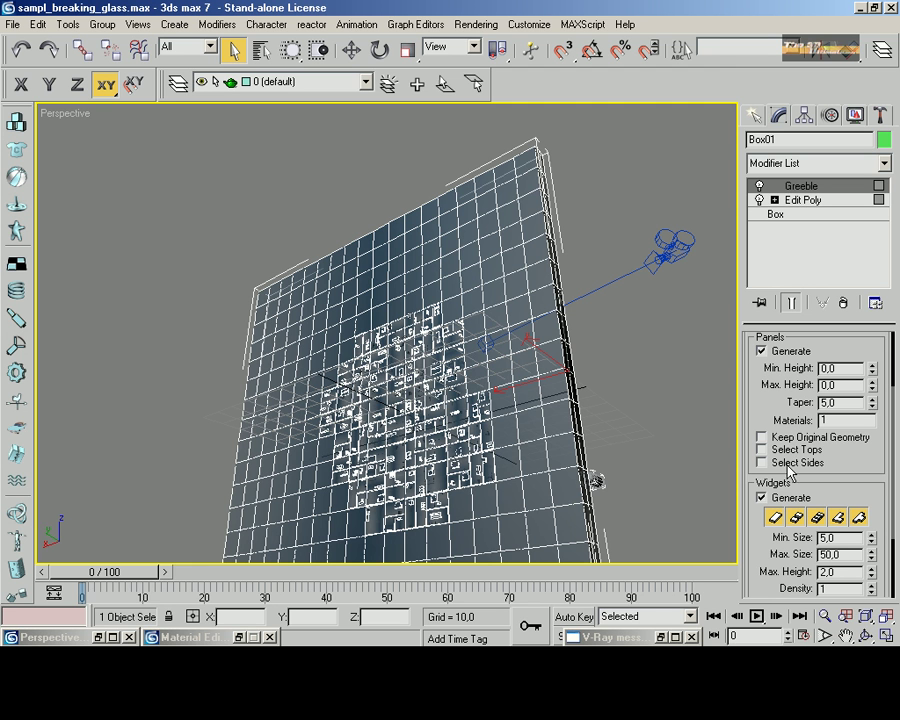
Enable Greeble's Select Tops and copy the Greeble modifier
click(762, 449)
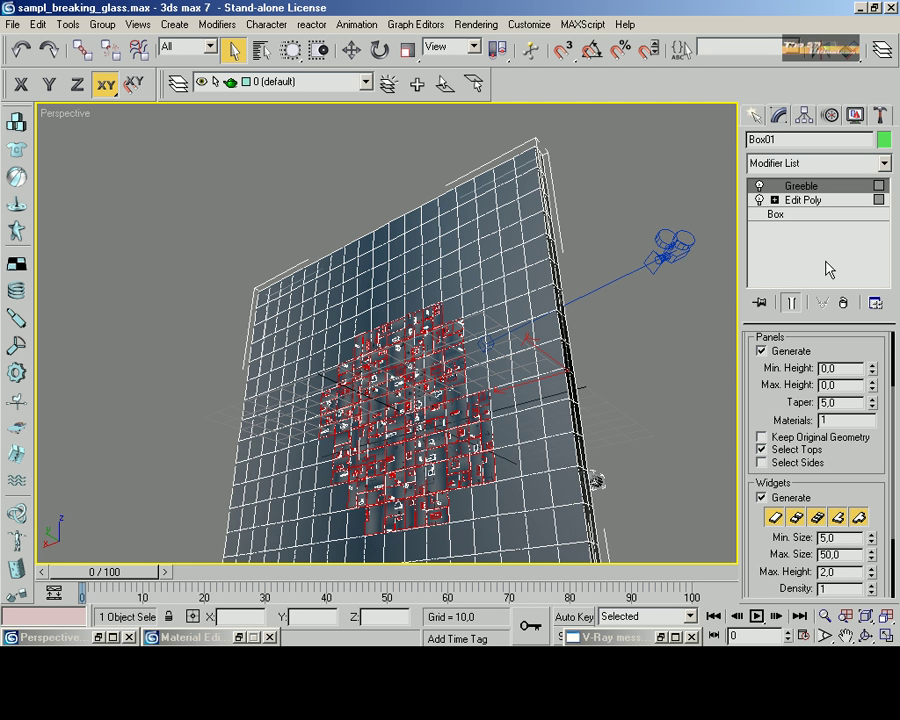
right_click(806, 189)
click(762, 253)
Paste a second Greeble on the stack with Select Tops unchecked
right_click(822, 187)
click(762, 260)
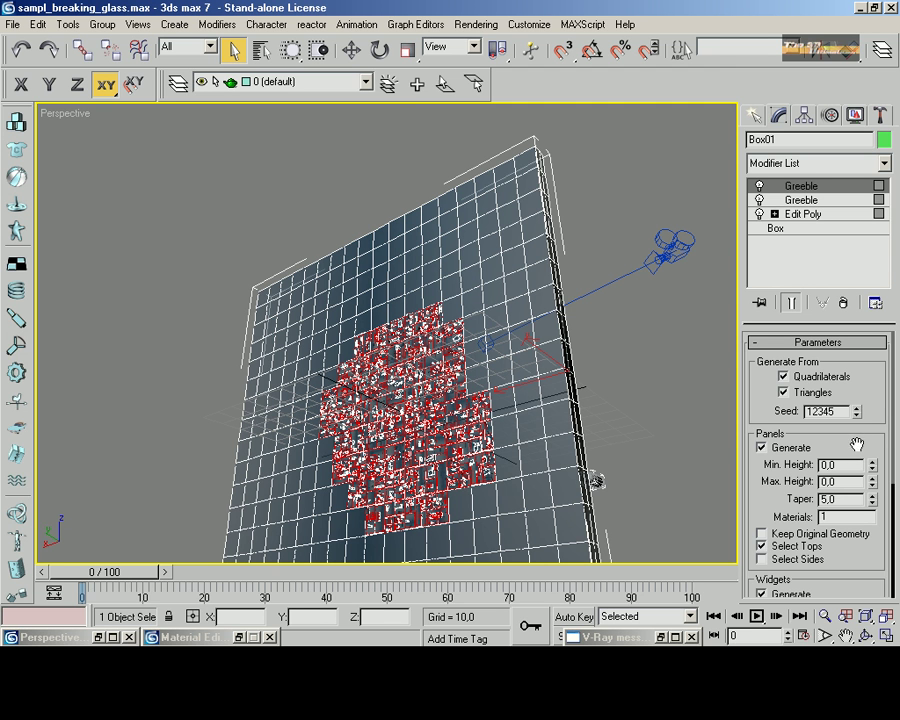
click(800, 186)
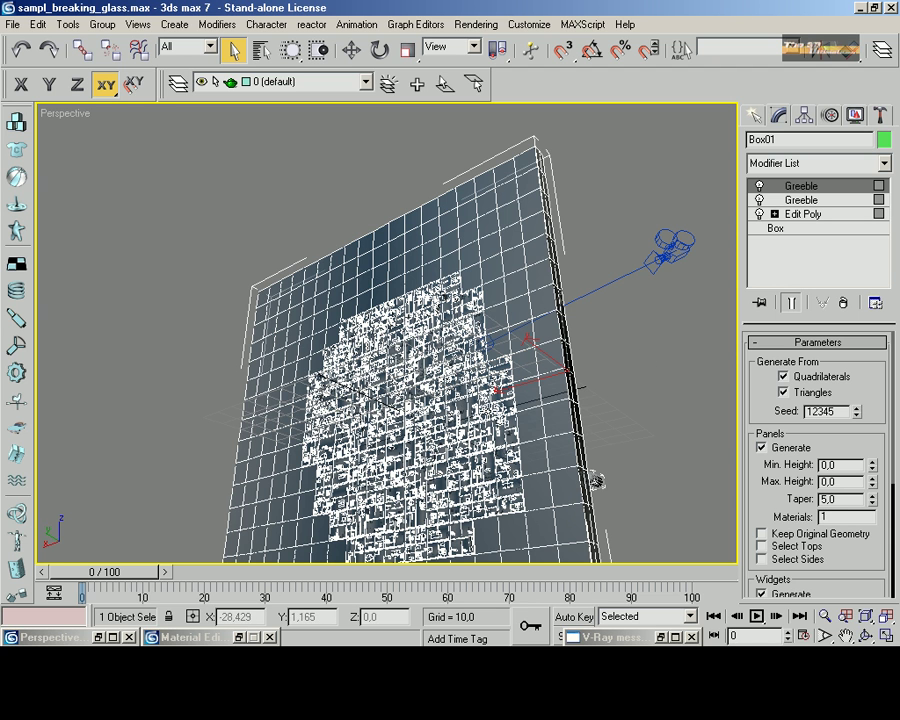
scroll(484, 409, up, 3)
scroll(484, 409, up, 3)
scroll(490, 412, up, 2)
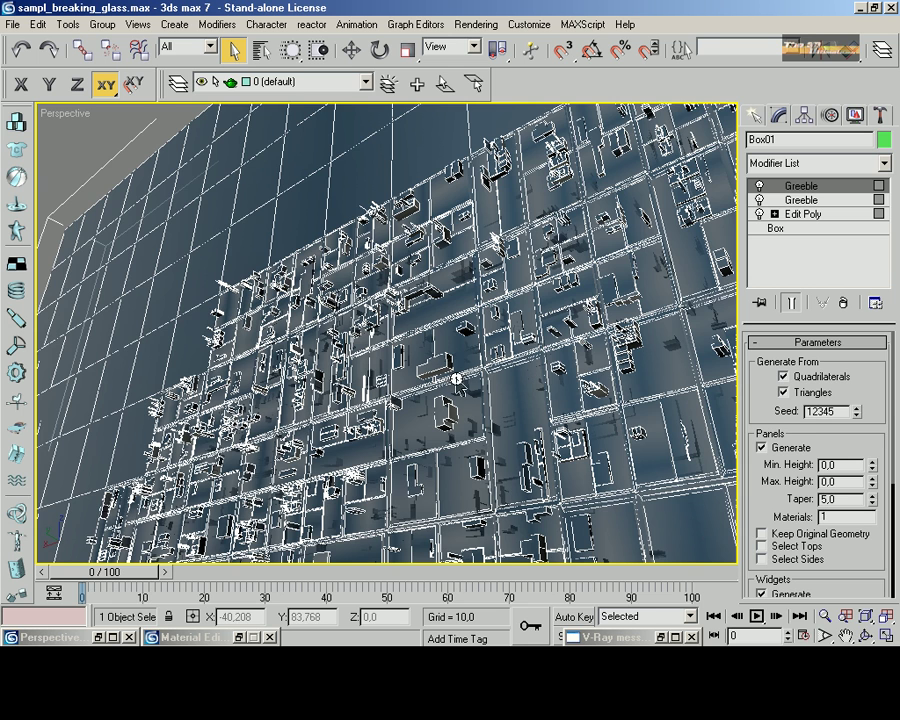
scroll(456, 379, down, 3)
scroll(456, 379, down, 3)
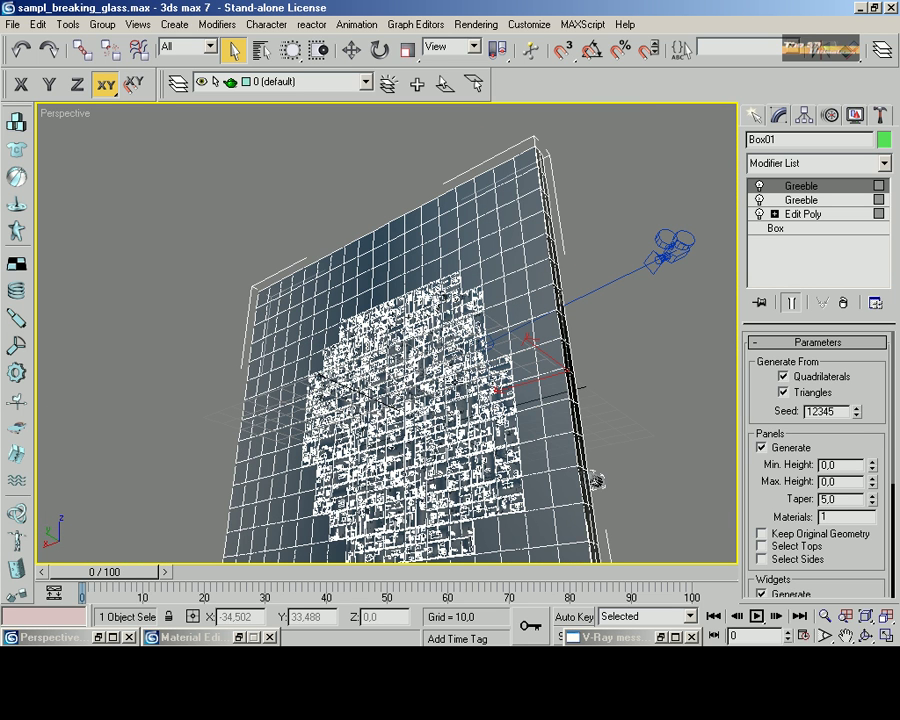
scroll(318, 268, up, 4)
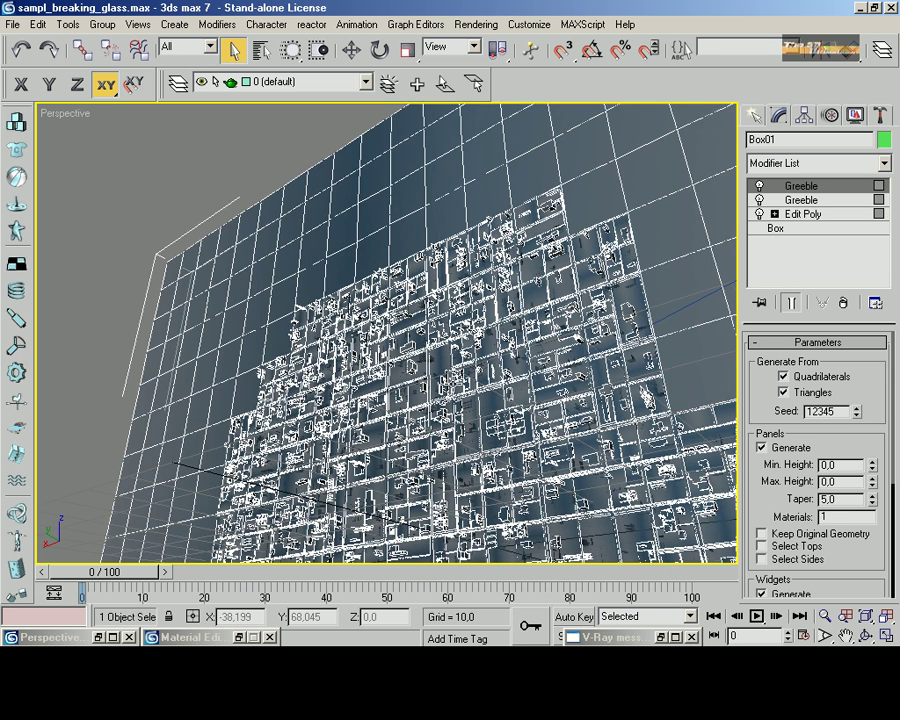
In the Top view, select the bullet by name and zoom to it
key(t)
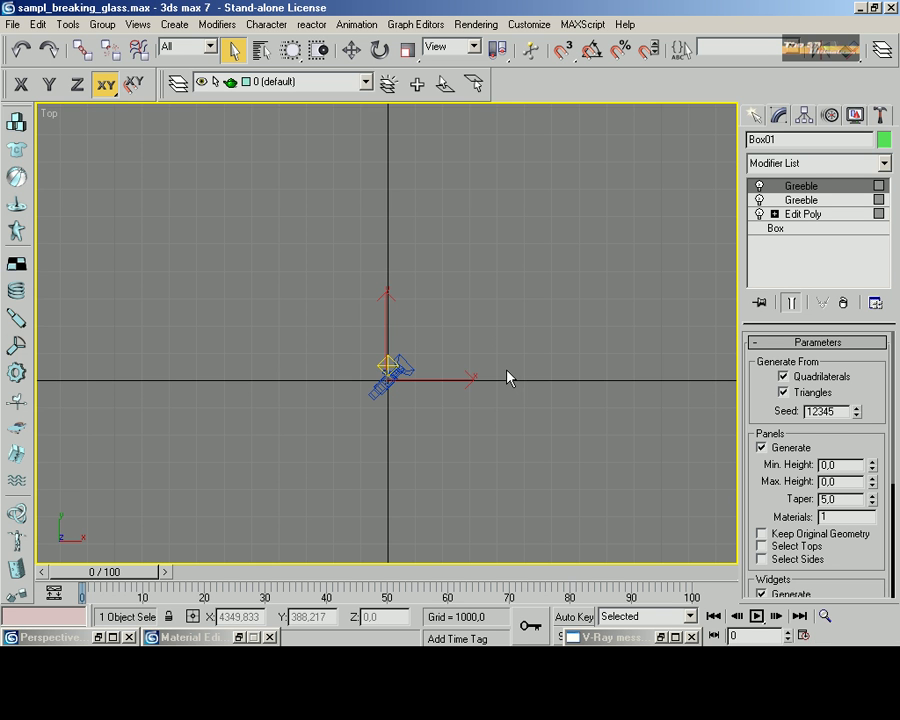
scroll(508, 376, down, 2)
scroll(504, 366, down, 2)
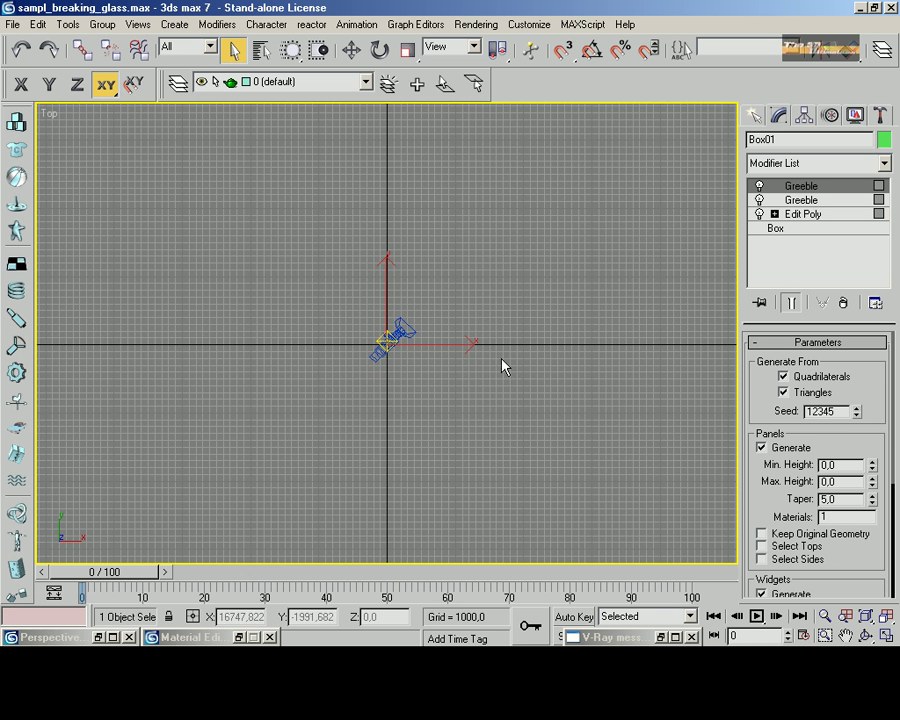
click(264, 51)
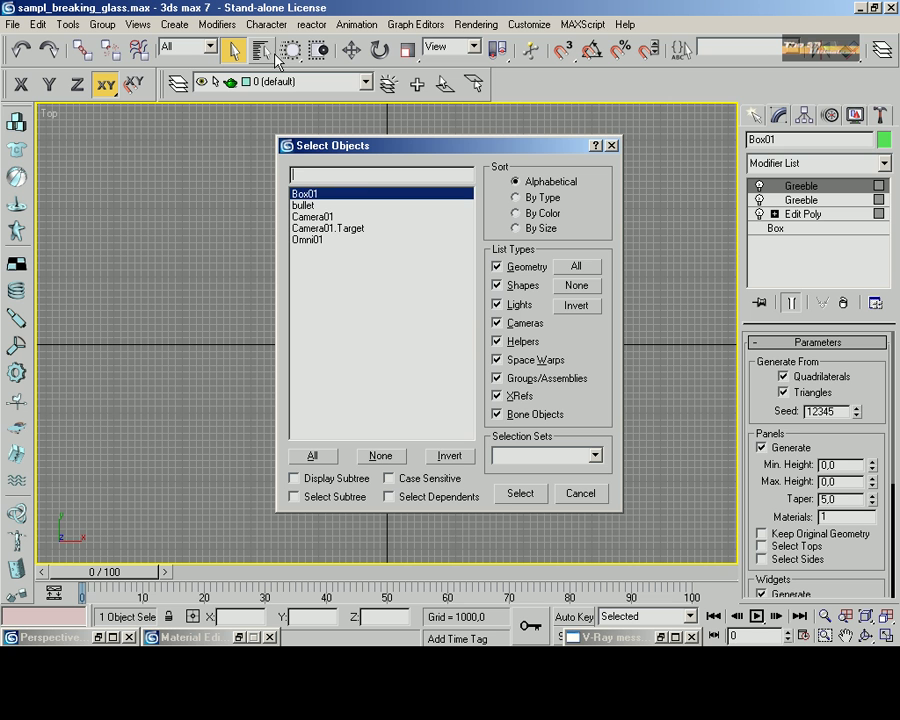
click(321, 206)
click(507, 494)
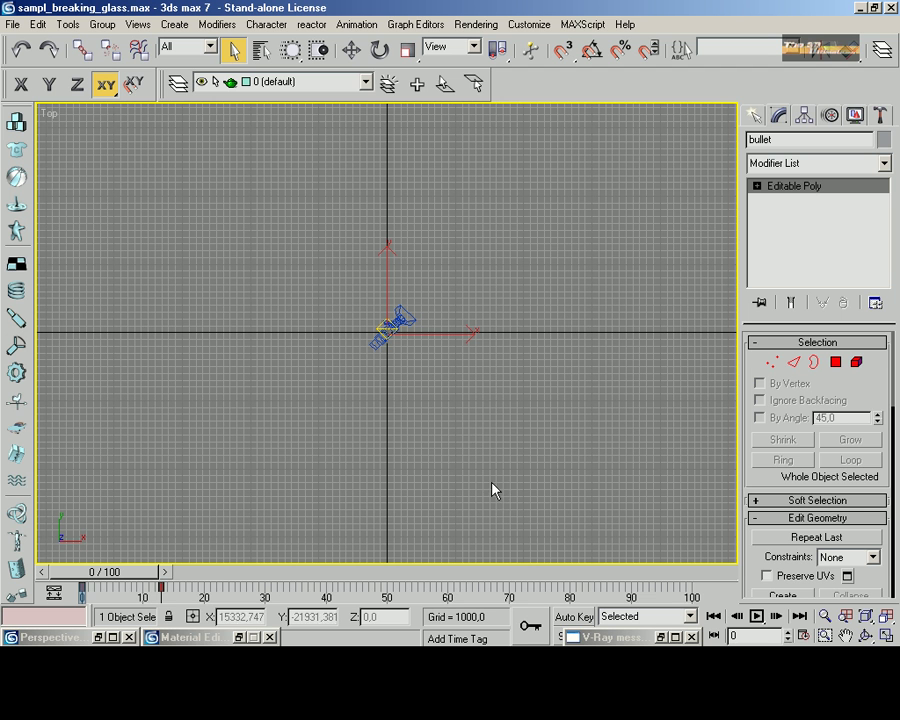
click(176, 587)
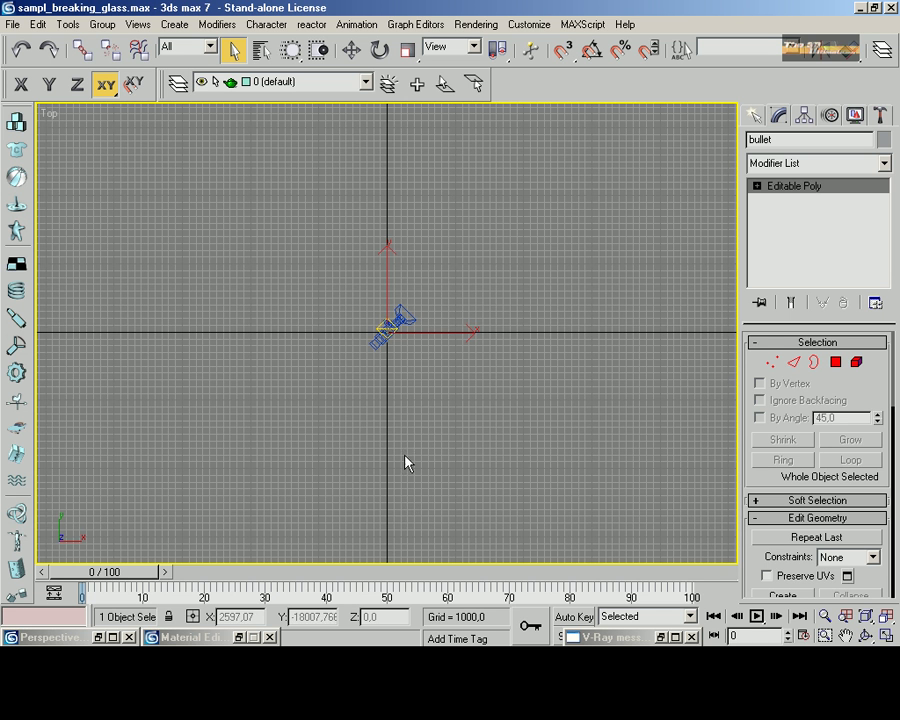
scroll(406, 442, down, 2)
scroll(406, 442, down, 1)
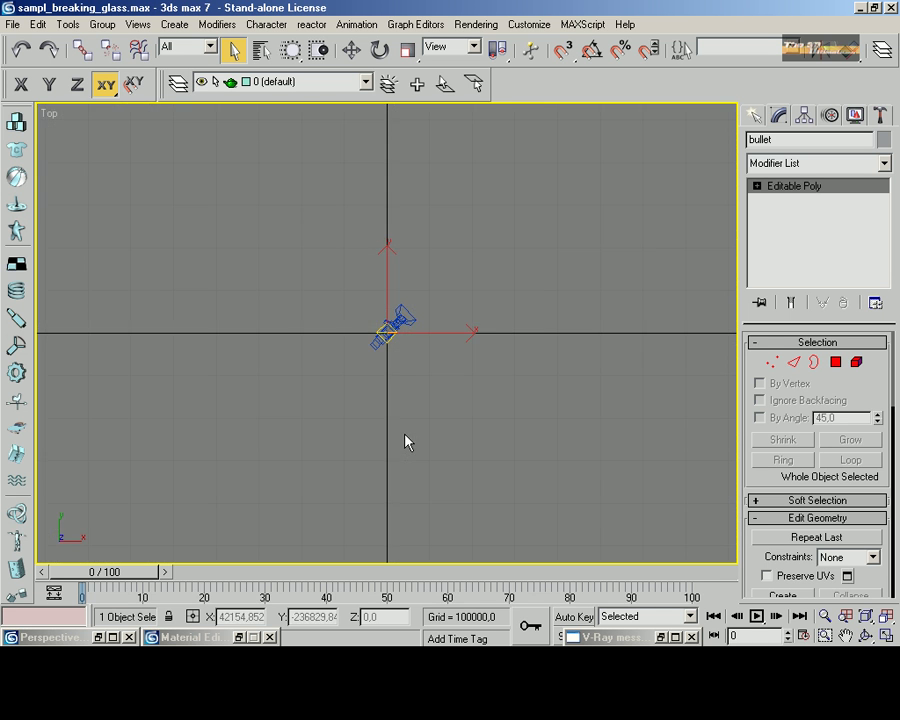
scroll(406, 442, up, 1)
scroll(406, 442, up, 1)
scroll(406, 442, up, 2)
scroll(406, 442, up, 2)
key(z)
scroll(405, 433, down, 1)
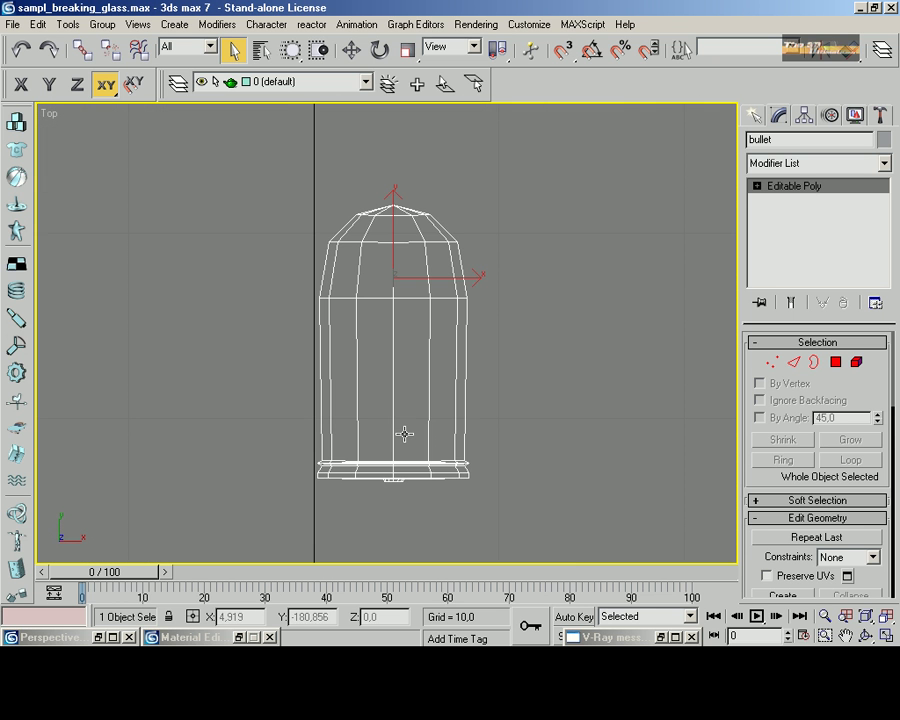
scroll(397, 402, down, 2)
scroll(399, 407, down, 2)
scroll(395, 410, up, 2)
scroll(395, 410, up, 2)
scroll(394, 411, down, 2)
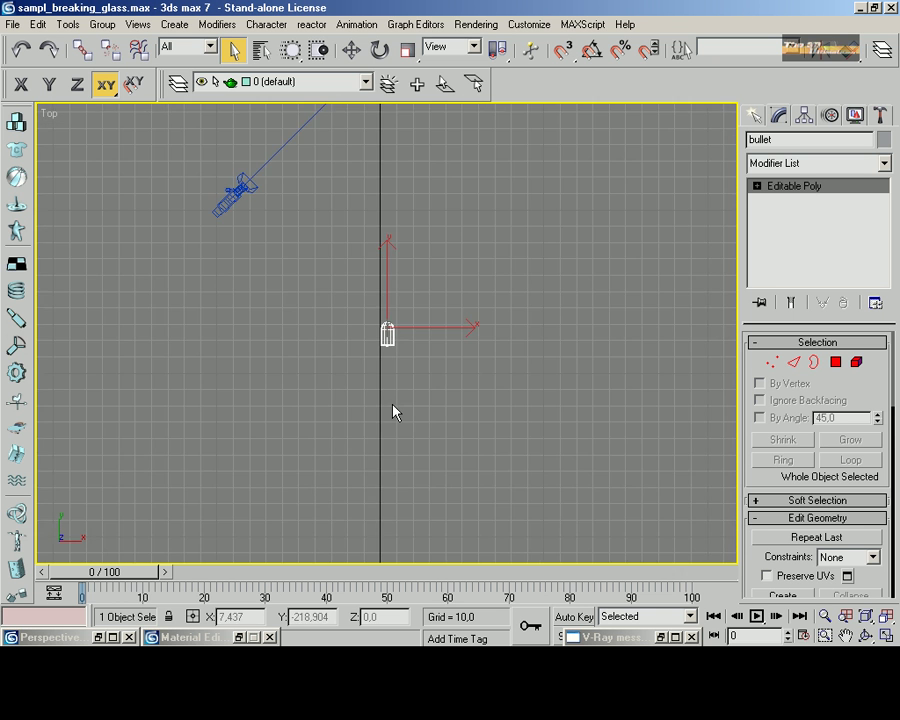
scroll(393, 412, down, 3)
scroll(394, 410, down, 2)
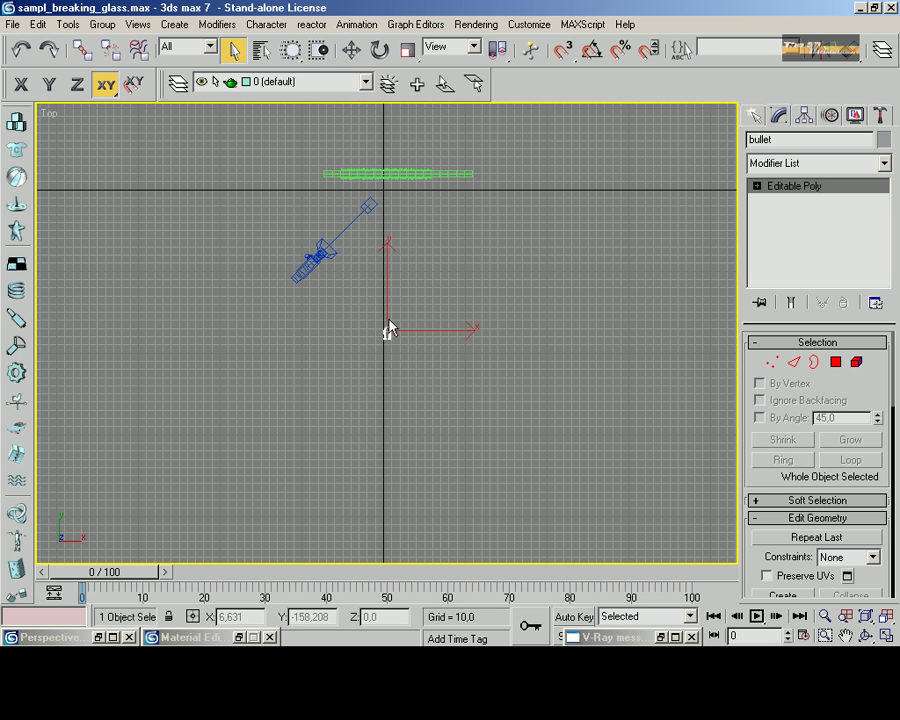
Create a Bomb space warp at the bullet's position
click(753, 117)
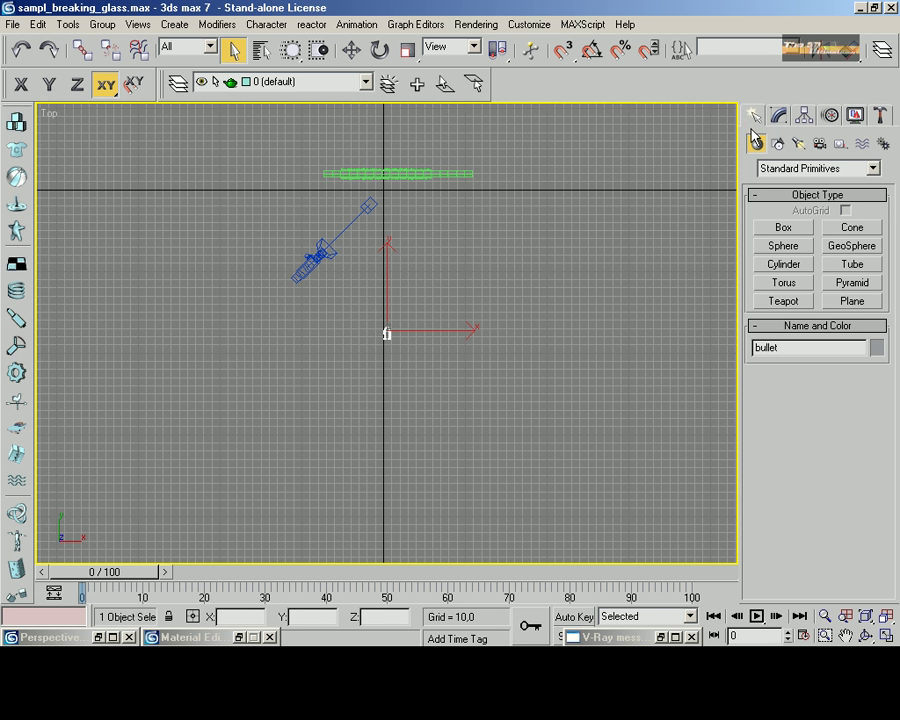
click(861, 143)
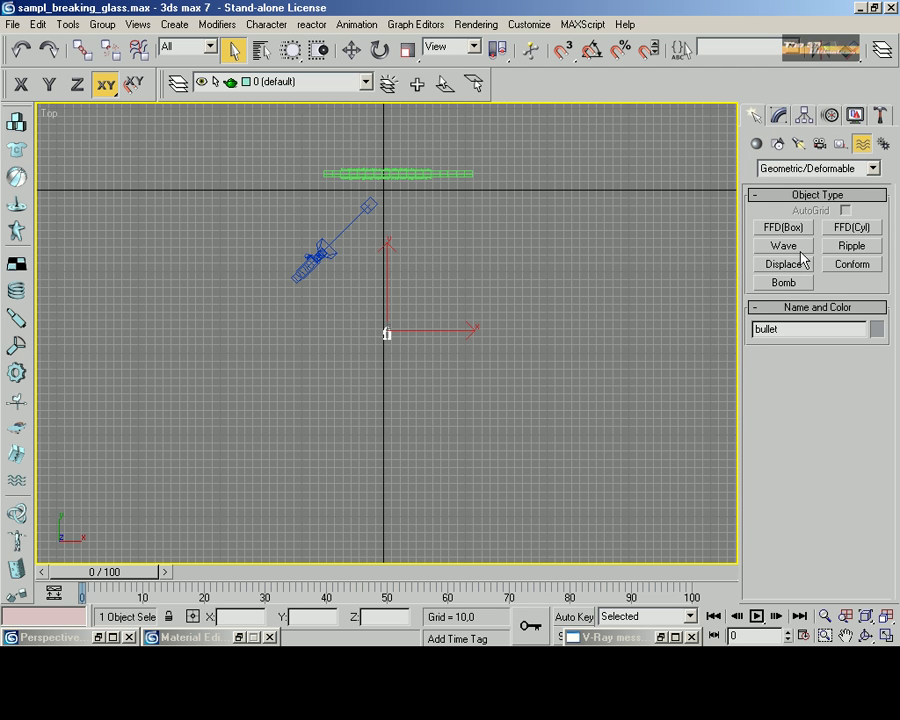
click(798, 168)
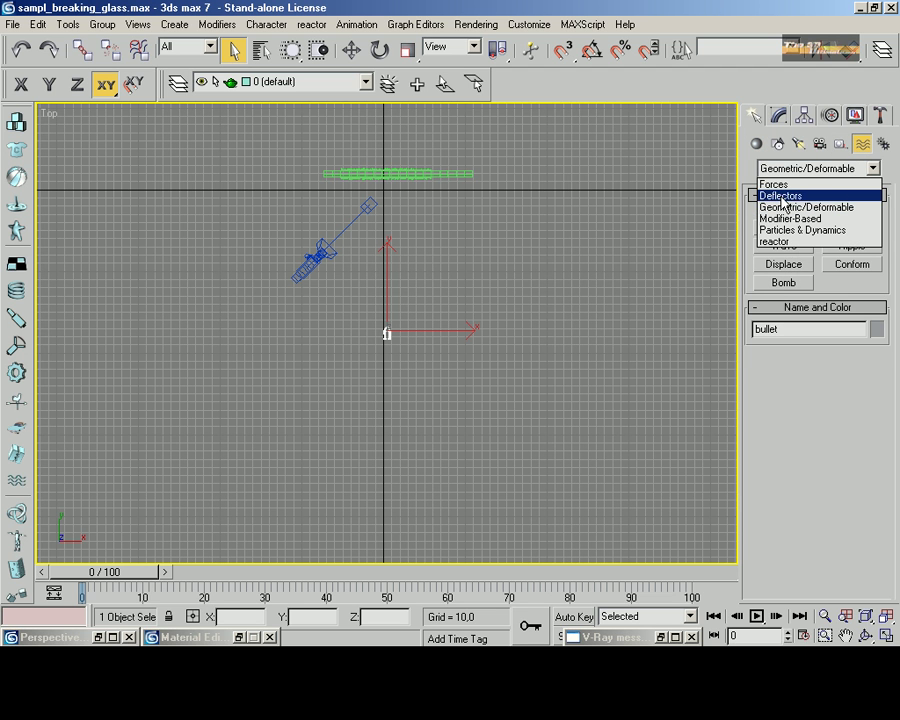
click(778, 206)
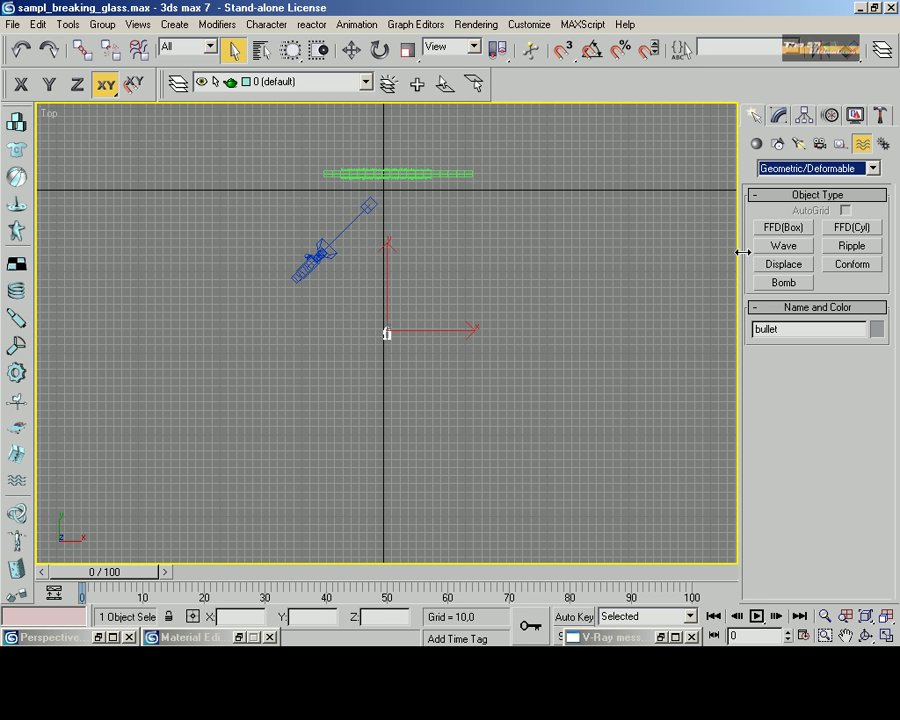
click(780, 283)
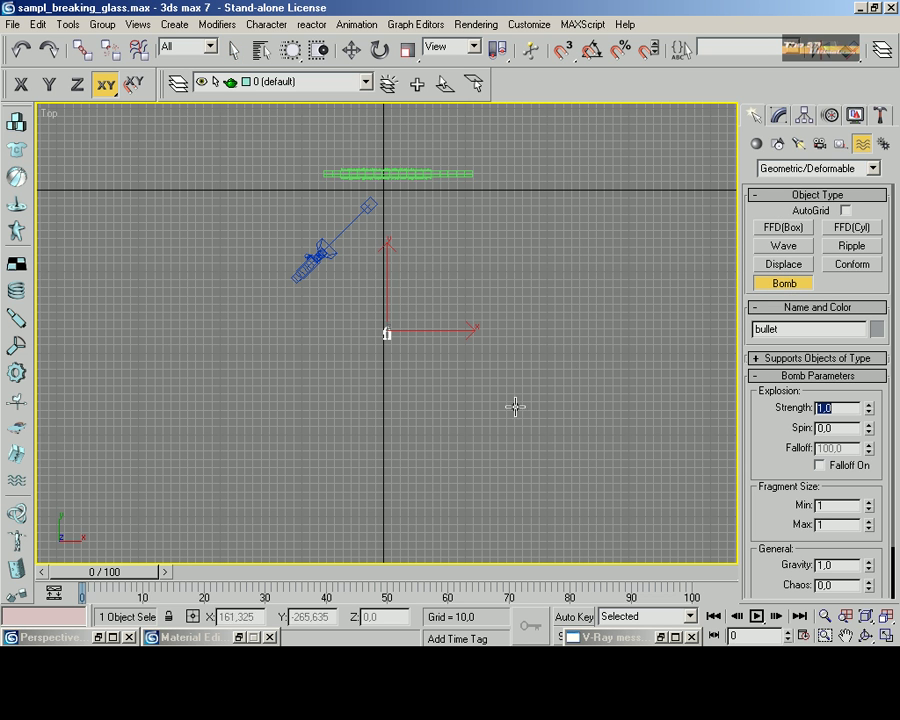
click(388, 333)
drag(388, 333, 387, 335)
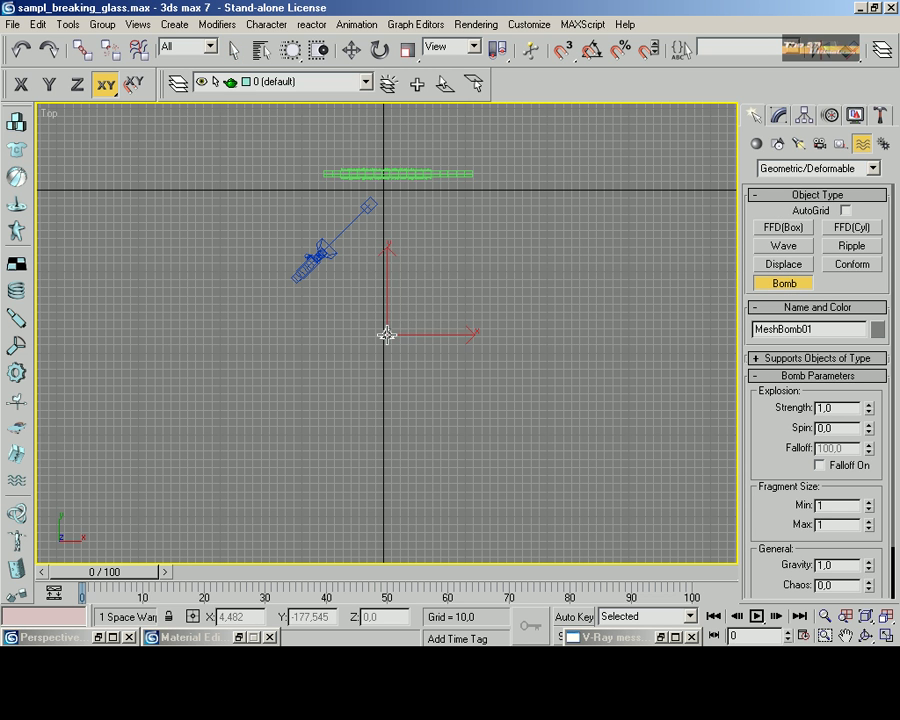
Turn on bomb Falloff at 20 and scale the bomb flat along X
click(836, 465)
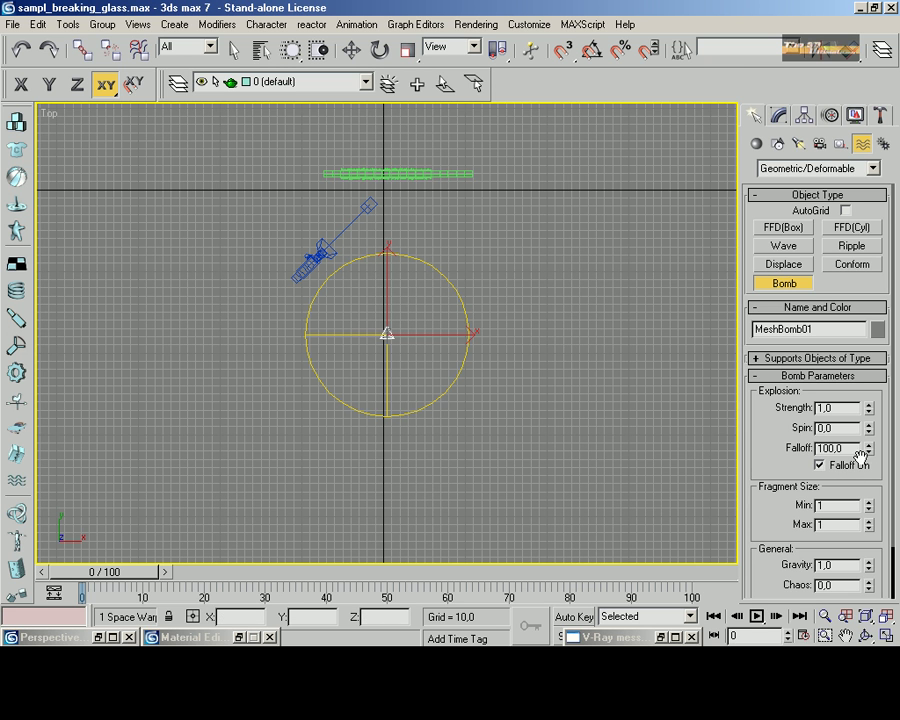
drag(869, 452, 863, 521)
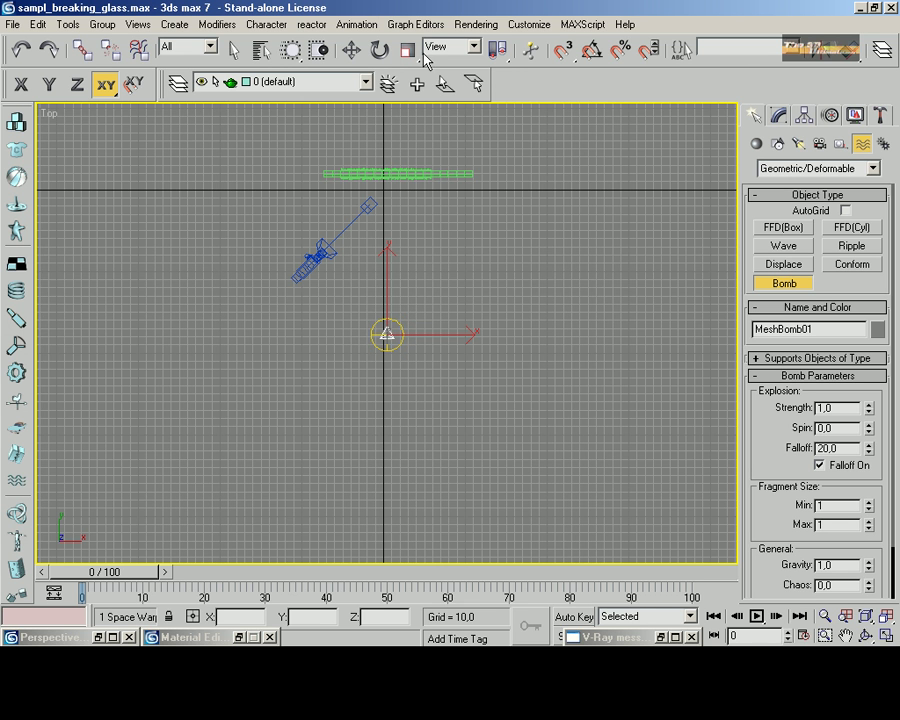
scroll(407, 293, up, 2)
scroll(407, 293, up, 3)
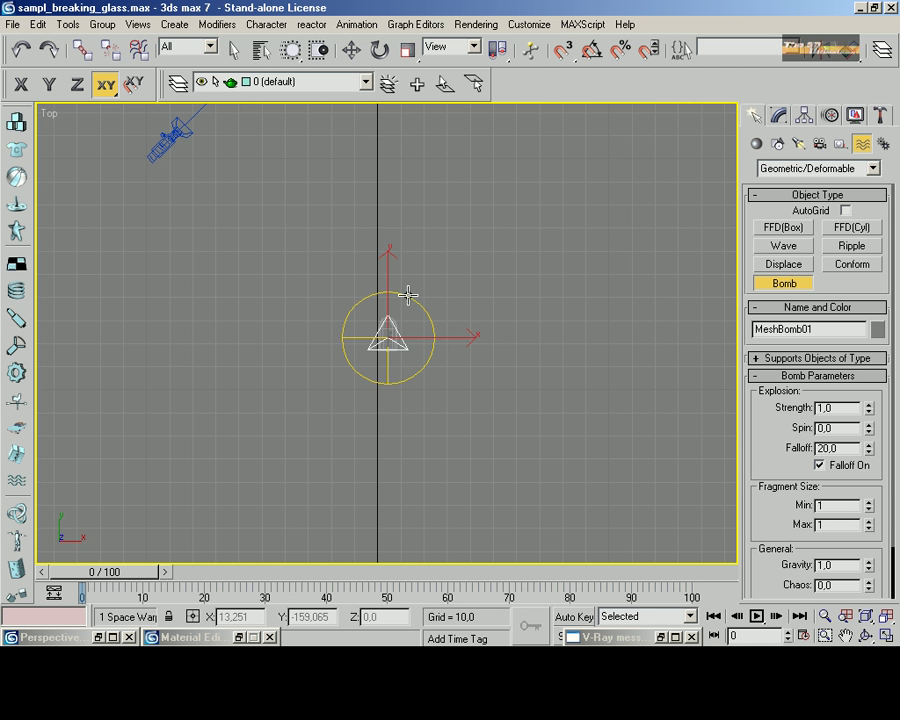
click(407, 49)
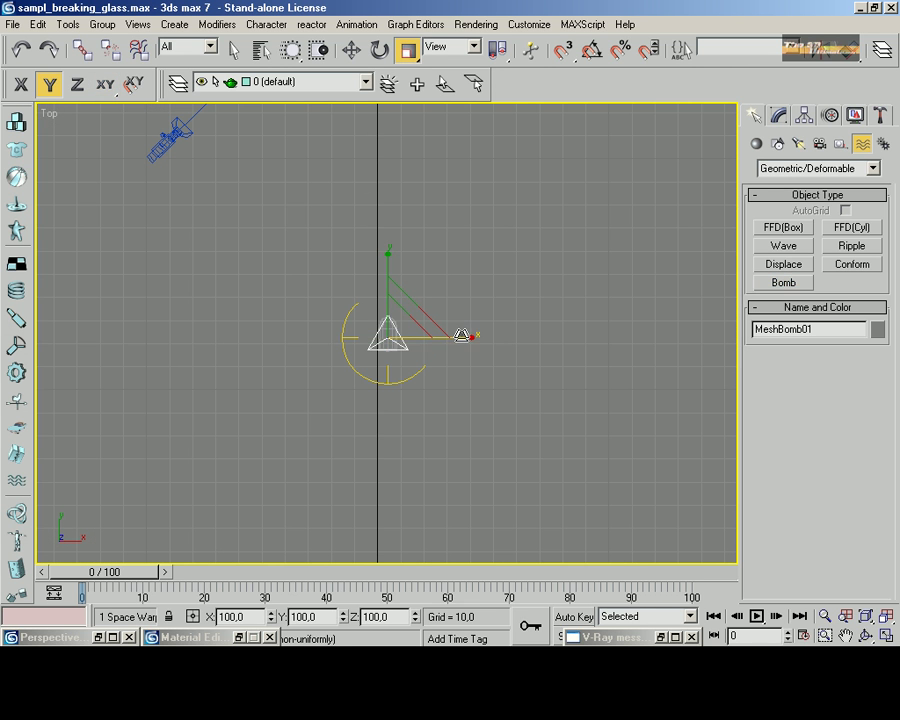
mouse_move(461, 335)
mouse_down()
mouse_move(437, 334)
mouse_move(533, 395)
mouse_up()
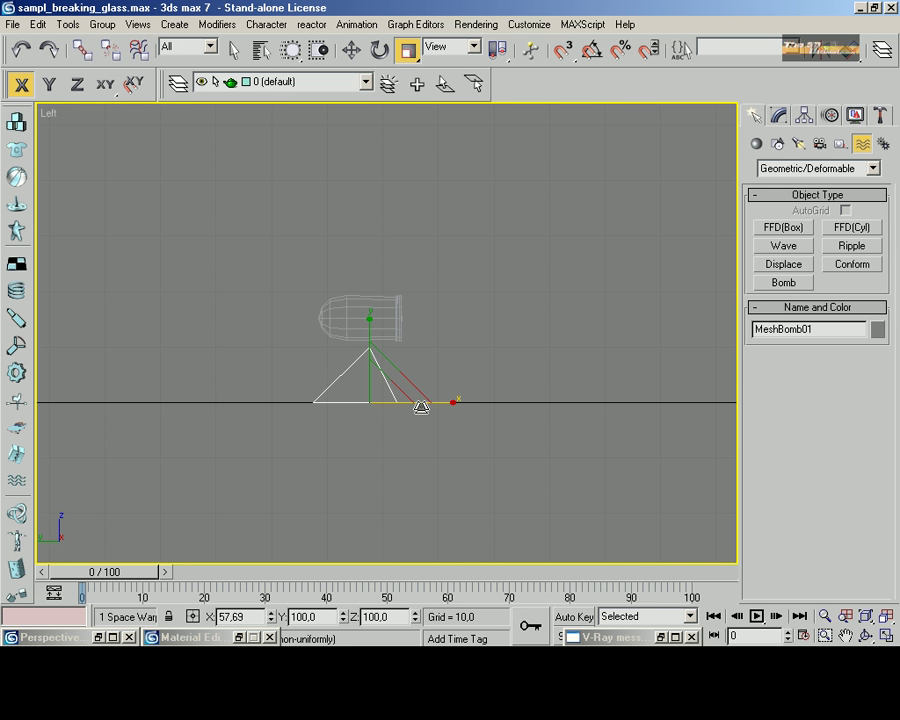
click(779, 116)
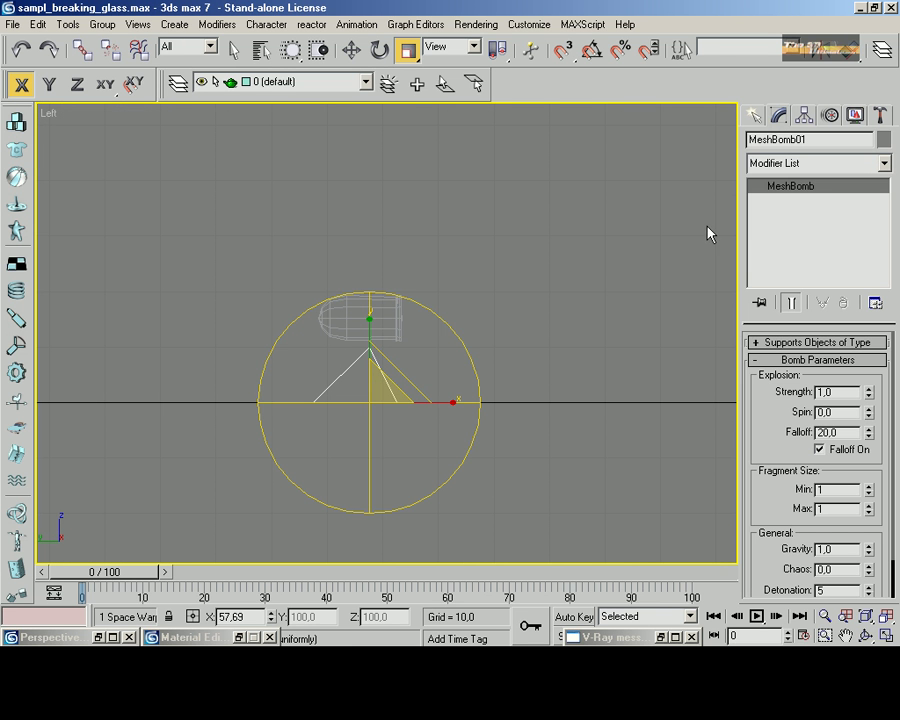
Squash the bomb flat and move it up onto the bullet
mouse_move(368, 320)
mouse_down()
mouse_move(372, 524)
mouse_move(330, 540)
mouse_up()
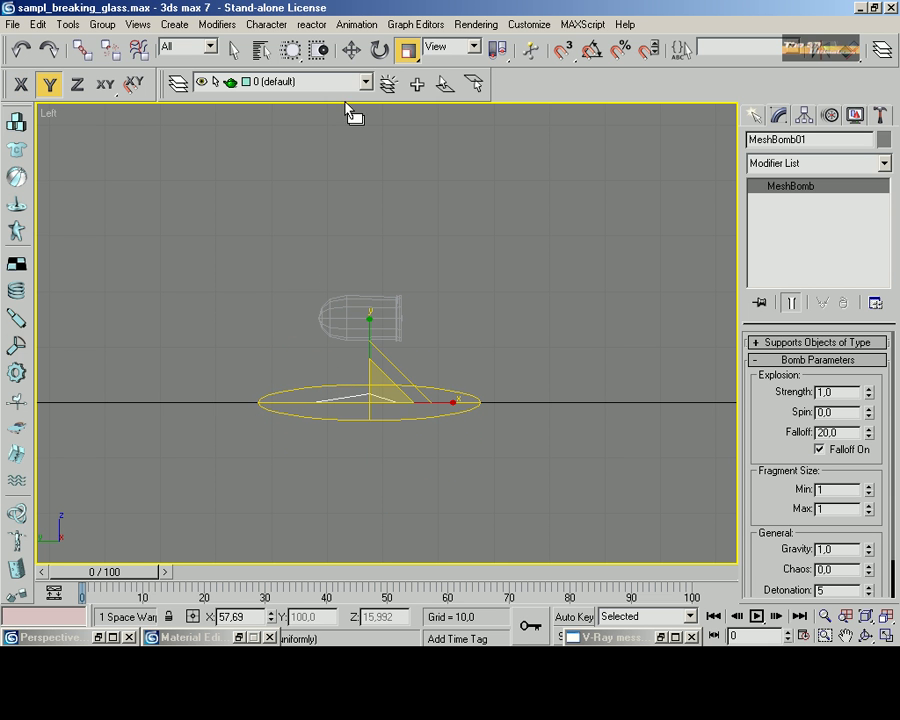
key(w)
drag(395, 383, 392, 298)
click(405, 50)
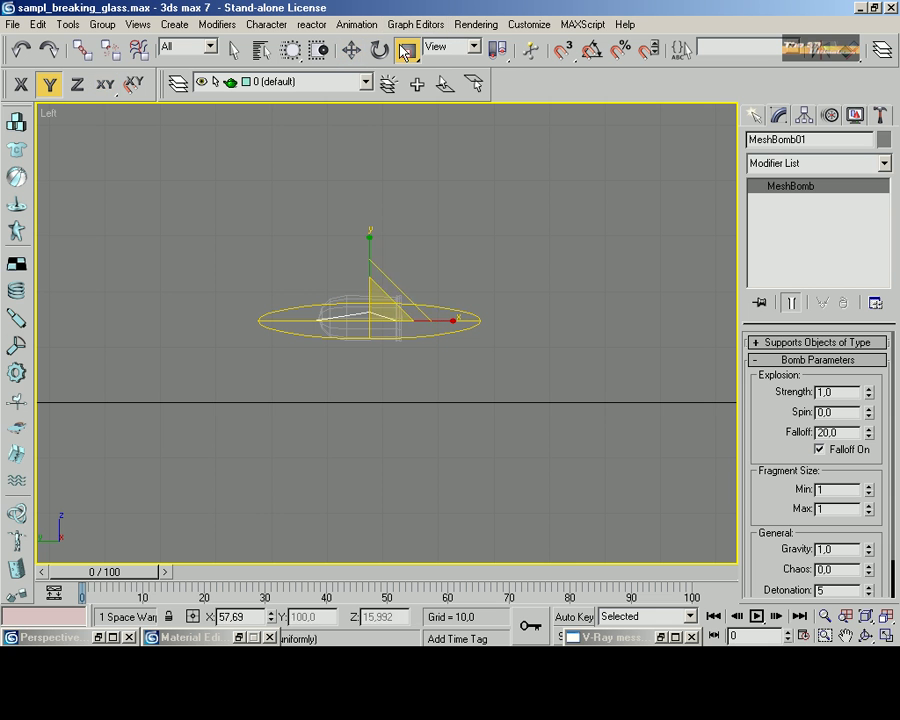
drag(366, 245, 369, 200)
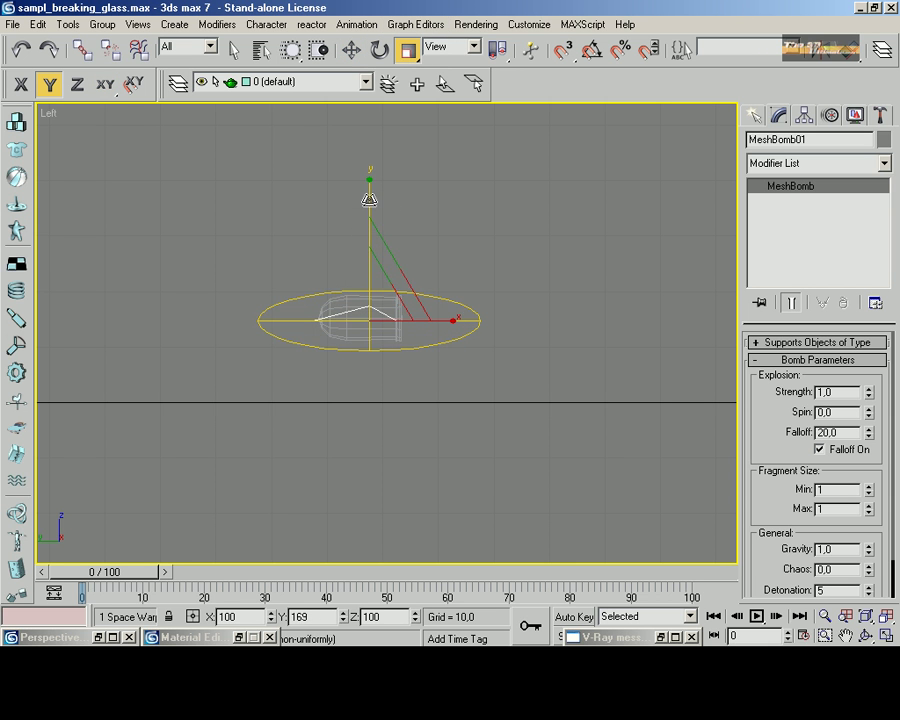
right_click(369, 203)
In the Top view, region-select the bomb and bullet together
key(t)
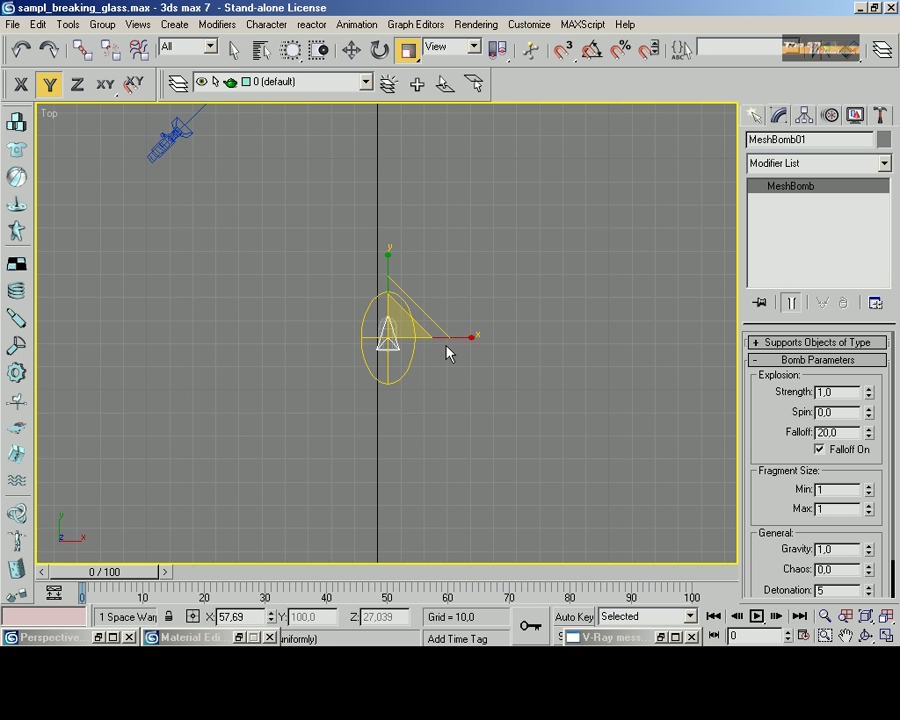
click(284, 50)
click(233, 50)
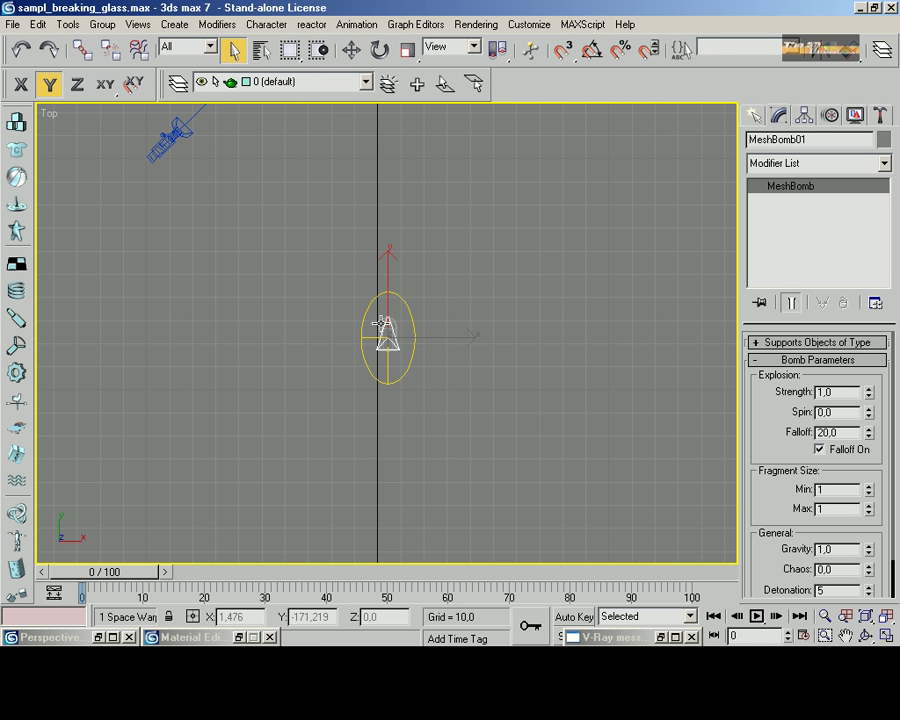
drag(335, 275, 483, 421)
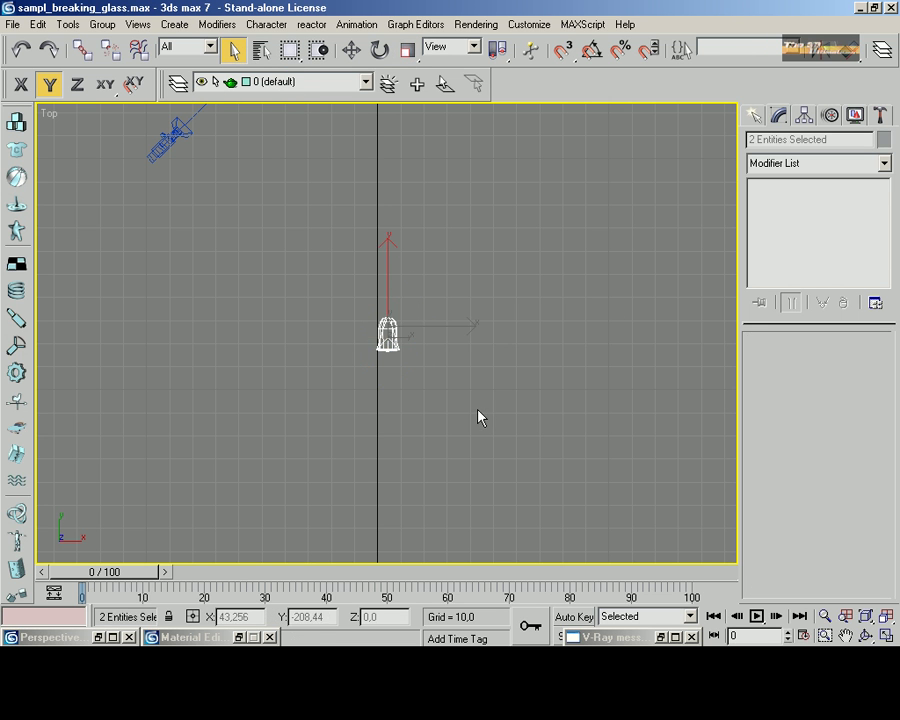
scroll(445, 398, down, 2)
scroll(445, 398, down, 1)
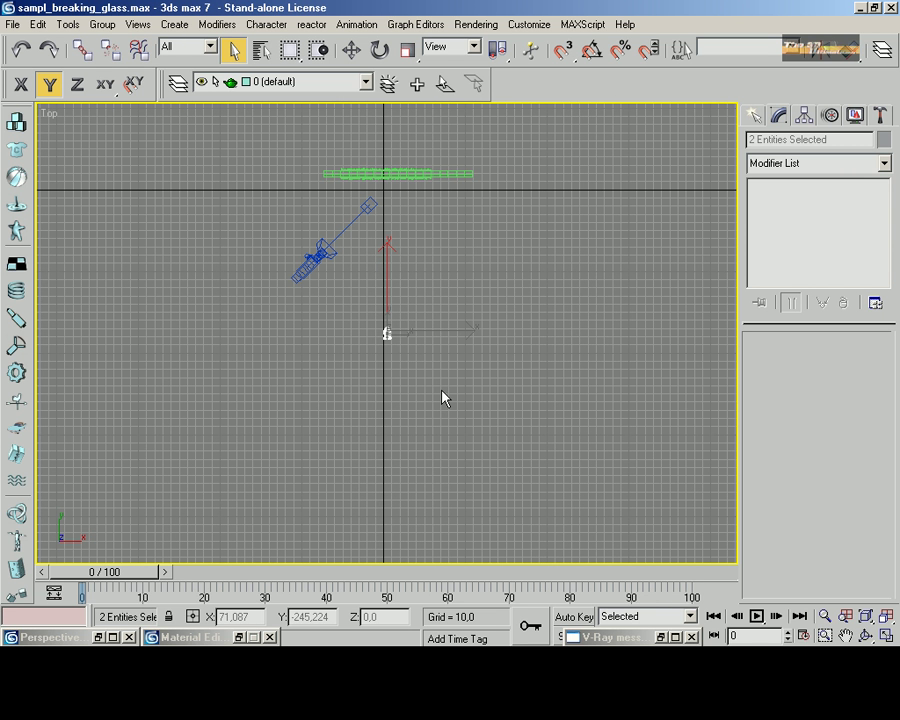
Go to frame 20 and move the bullet and bomb upward
drag(123, 571, 237, 569)
key(q)
click(351, 50)
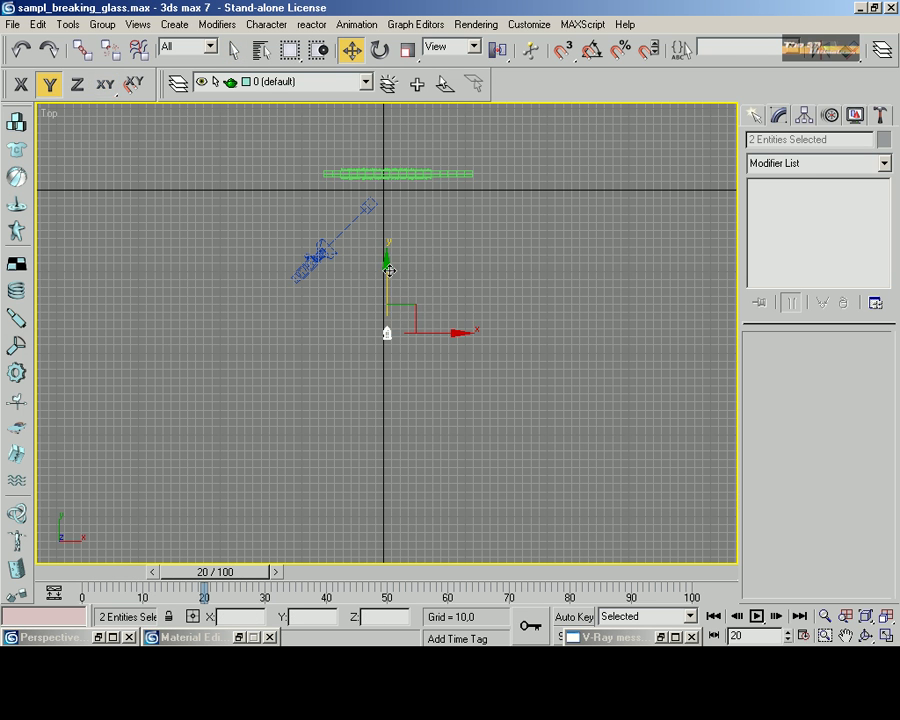
mouse_move(388, 261)
mouse_down()
mouse_move(389, 105)
mouse_move(379, 256)
mouse_move(388, 117)
mouse_up()
With Auto Key on, move them past the glass pane, then return to frame 0
key(n)
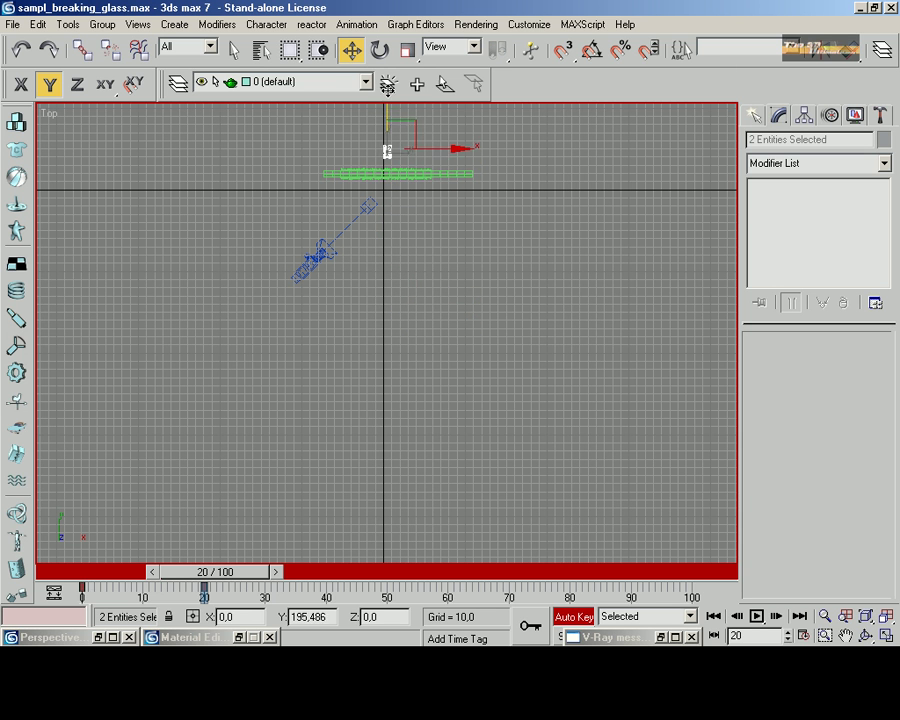
drag(388, 117, 378, 26)
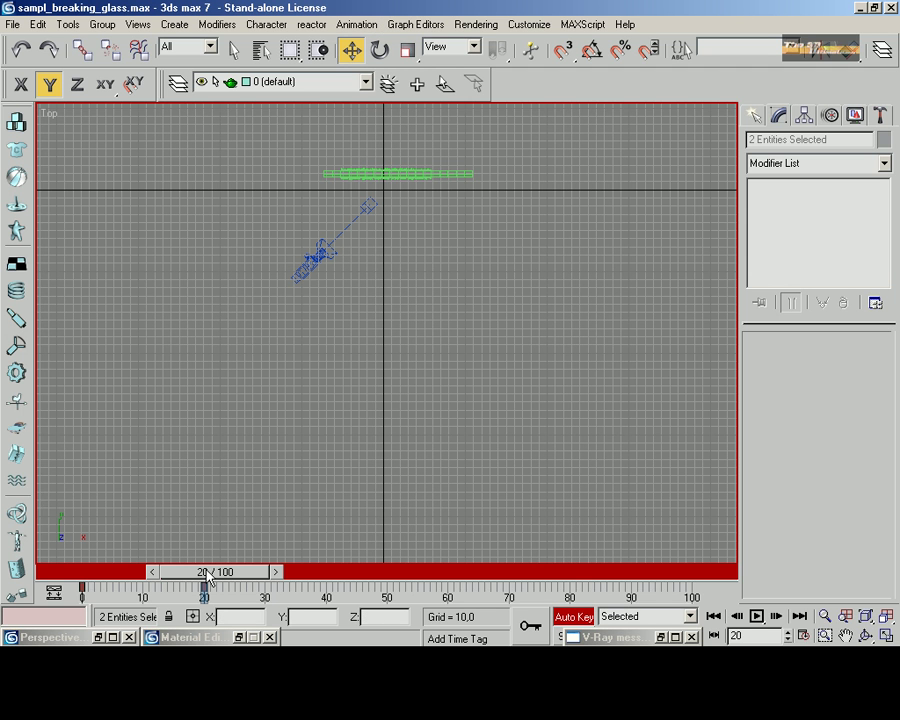
key(n)
drag(208, 580, 90, 576)
key(w)
key(z)
Select MeshBomb01 and set its Strength to 0.99
click(436, 338)
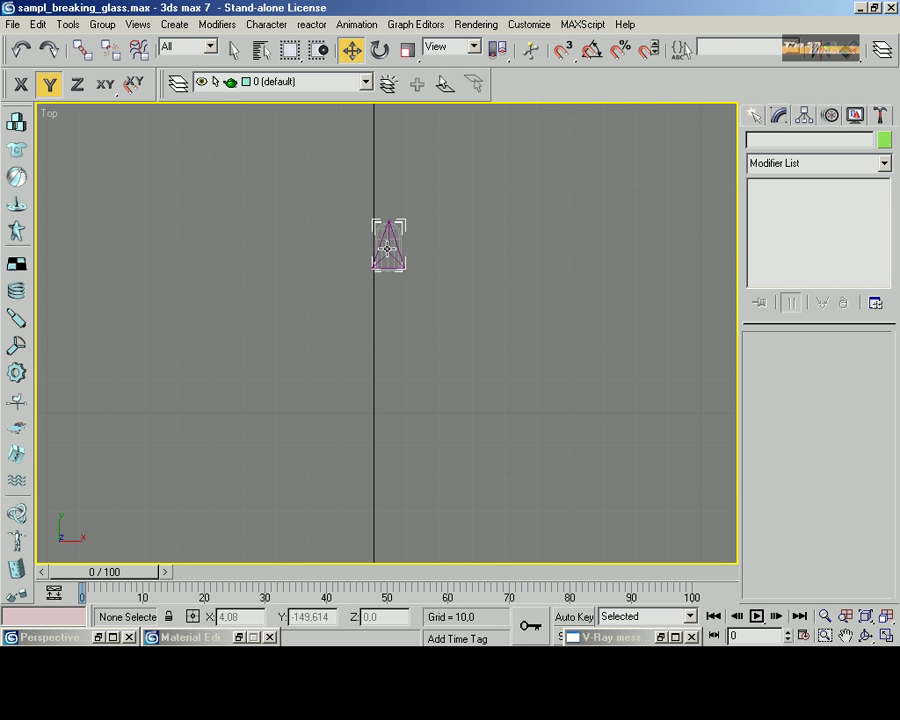
click(388, 249)
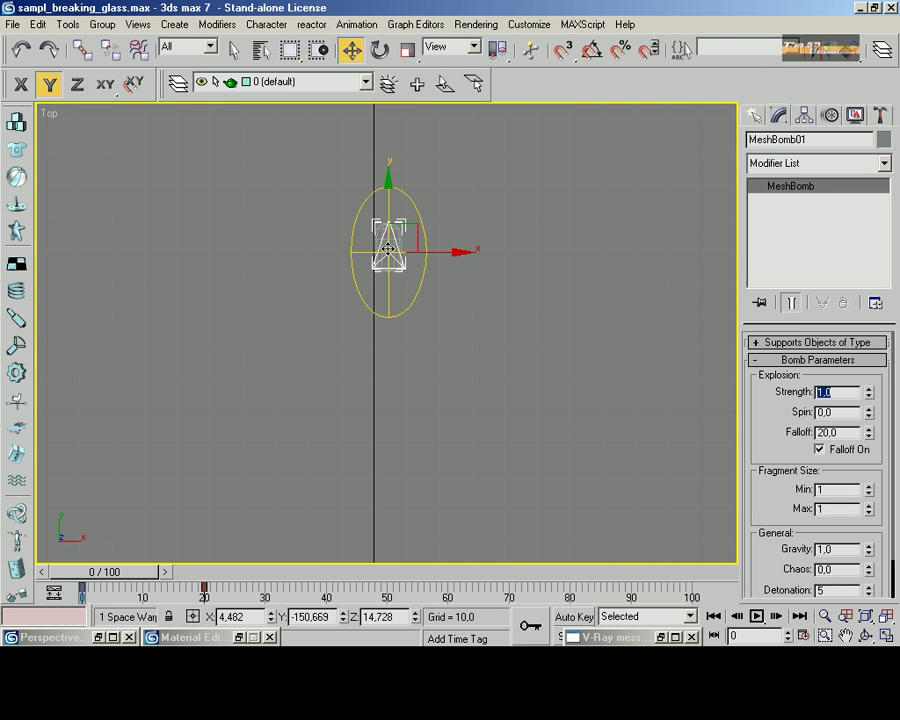
text(0,99)
key(Return)
scroll(815, 450, down, 1)
scroll(388, 249, down, 3)
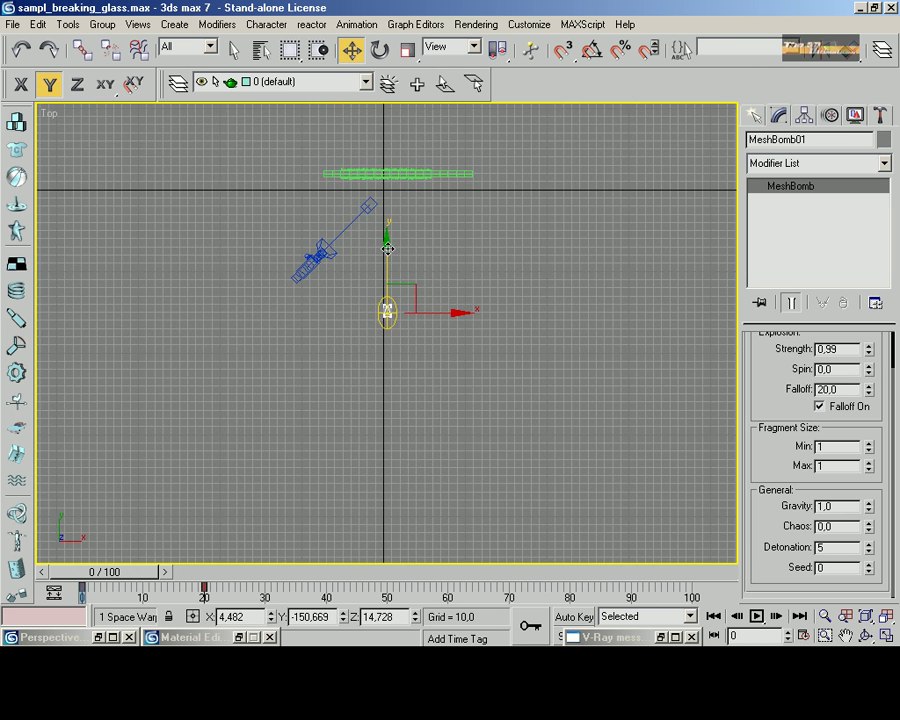
Bind the glass pane to MeshBomb01 and scrub forward to watch it shatter
click(139, 50)
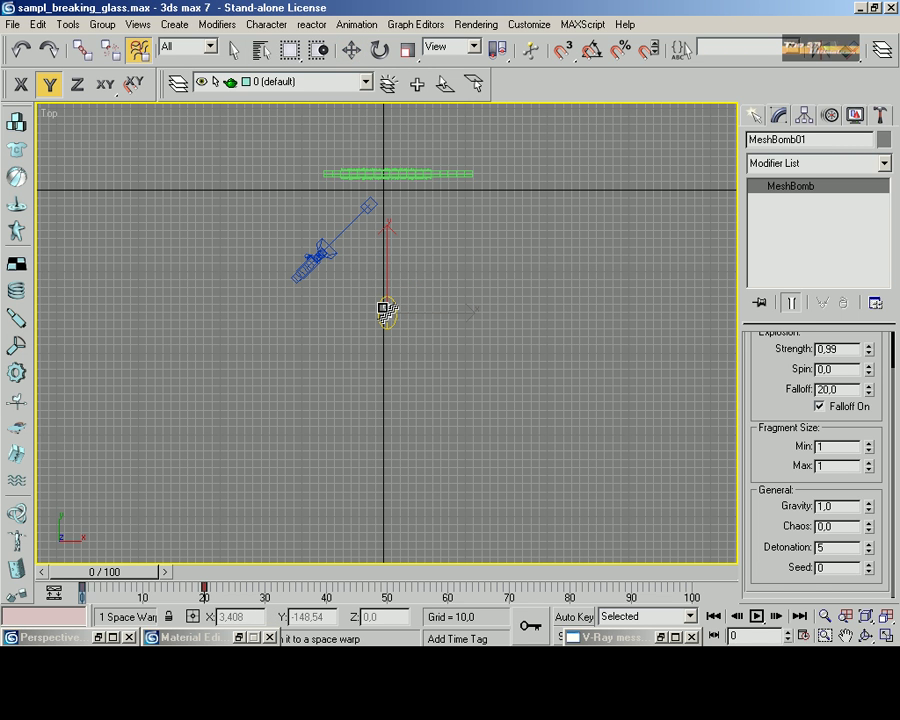
mouse_move(386, 310)
mouse_down()
mouse_move(463, 186)
mouse_move(461, 174)
mouse_up()
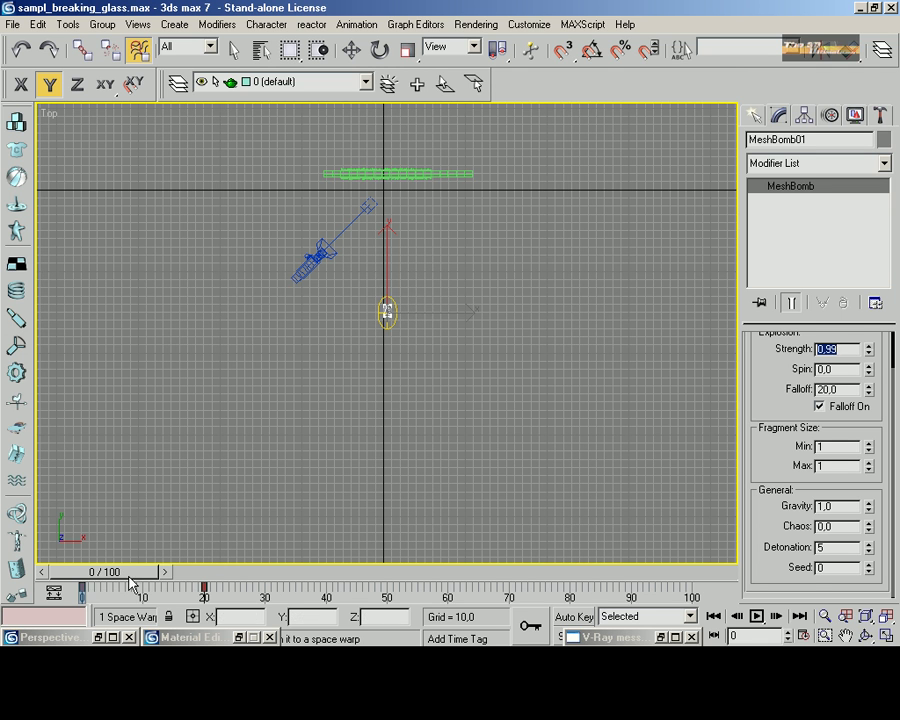
drag(130, 583, 201, 584)
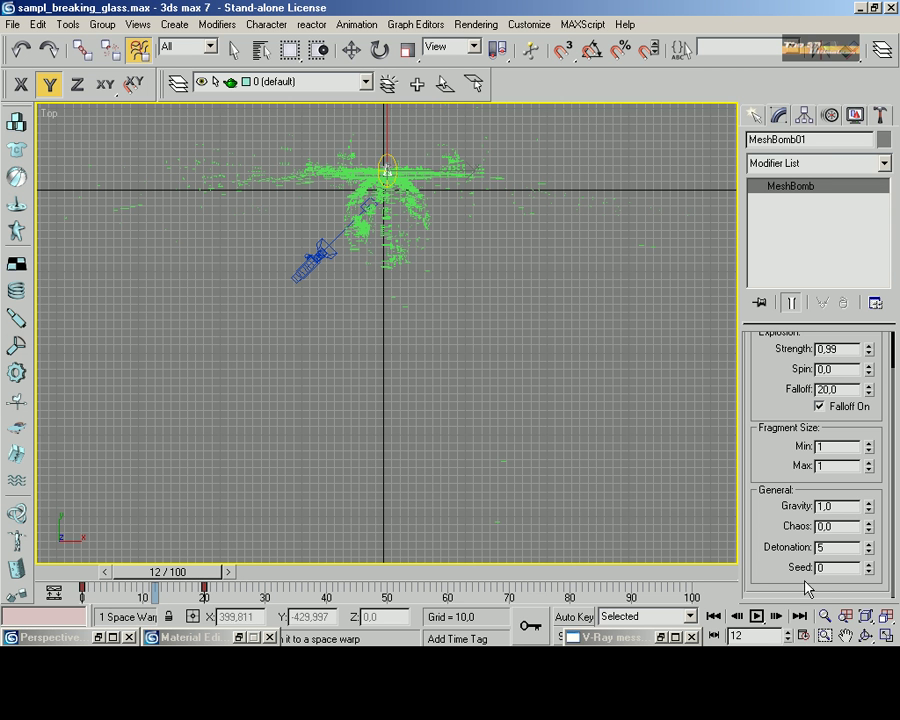
Maximize the Left view, select the glass pane, and frame the shards
click(885, 637)
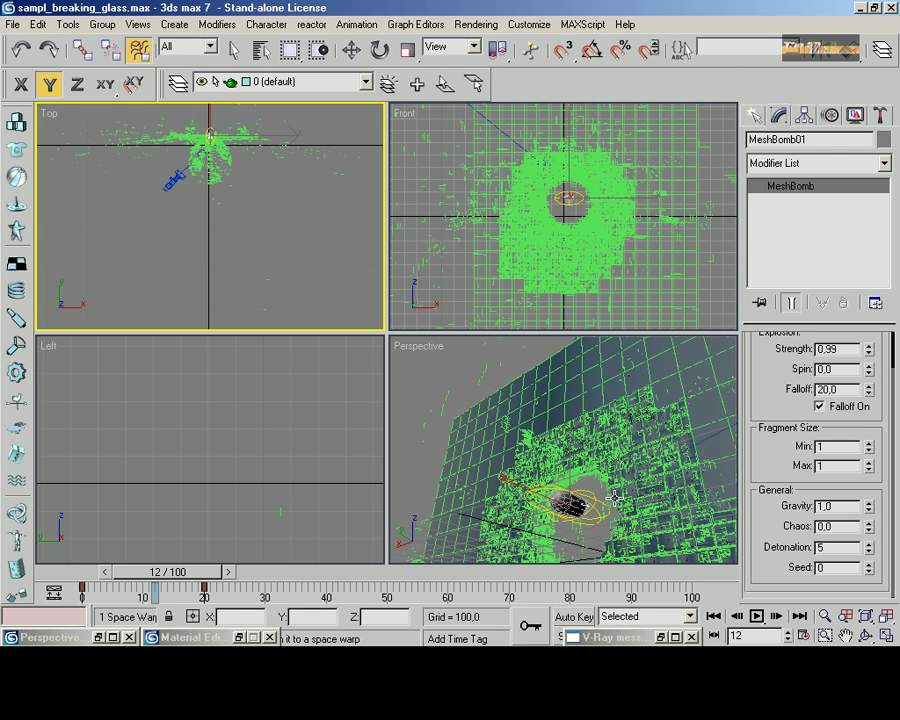
click(265, 483)
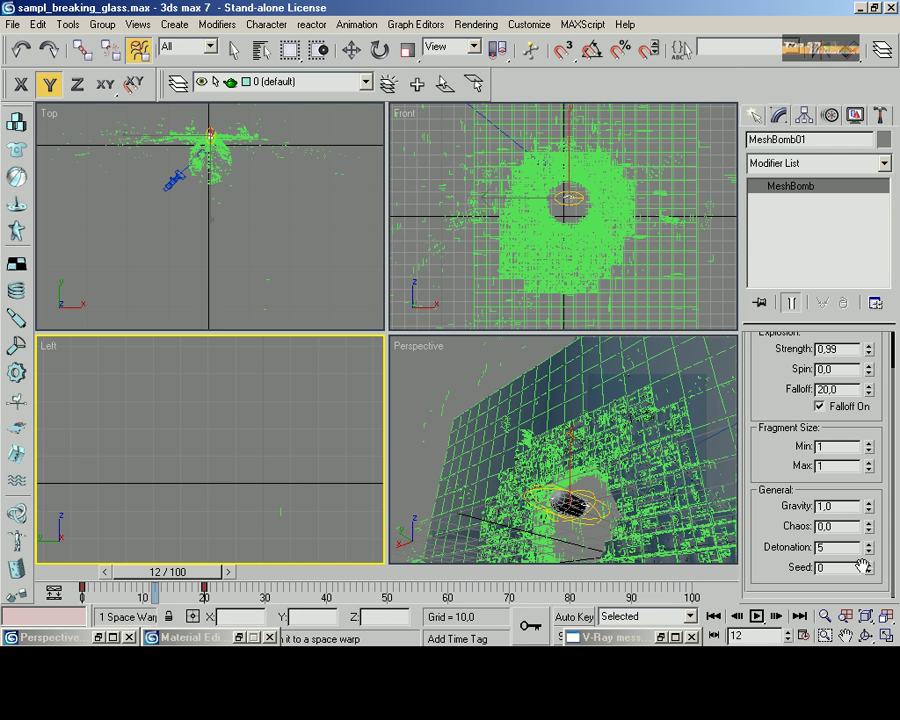
key(w)
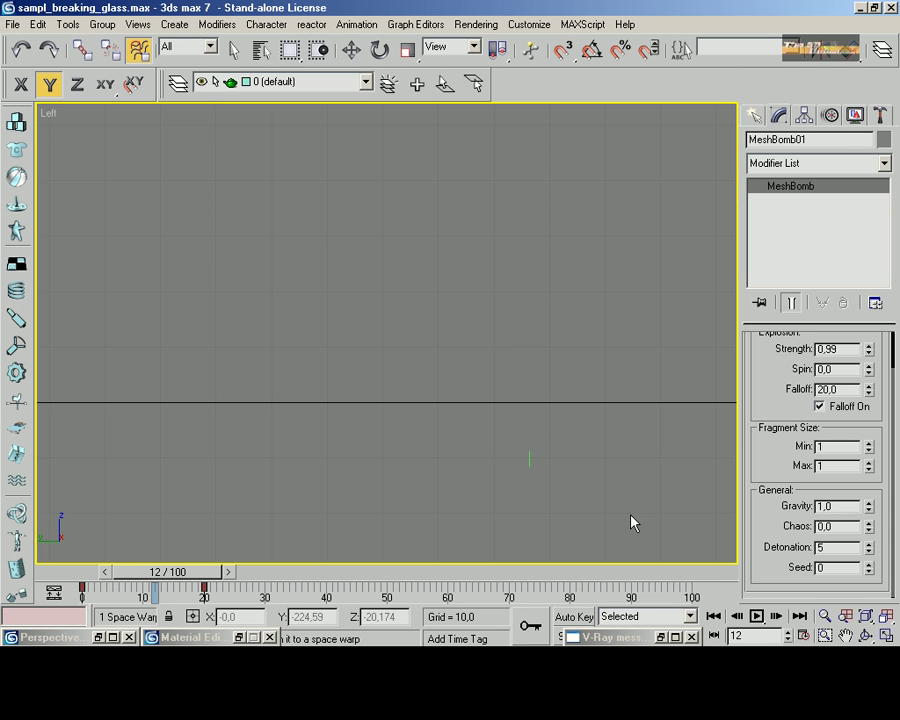
click(587, 511)
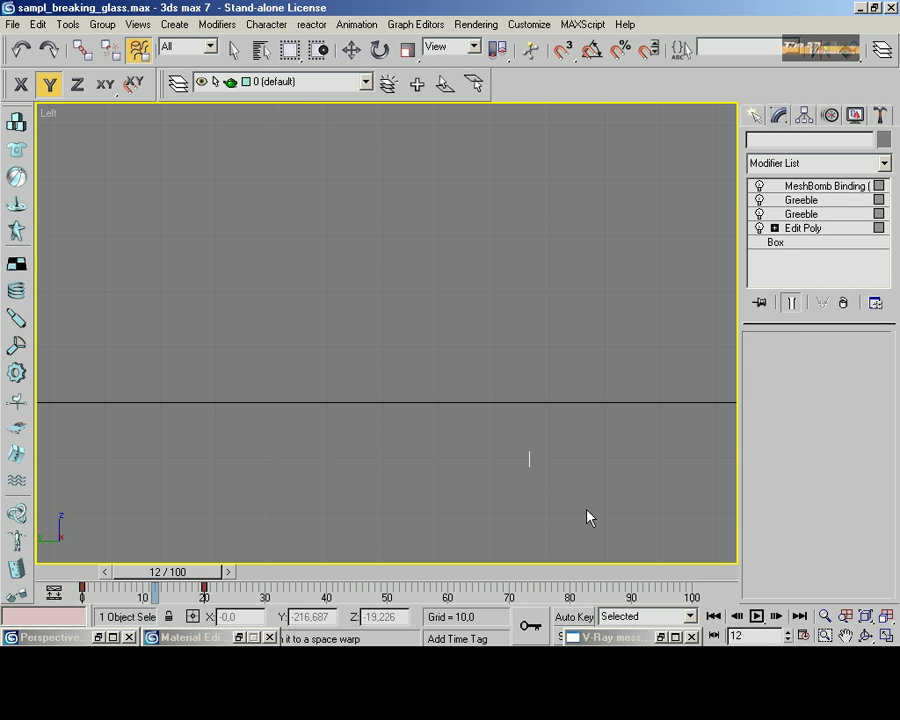
key(z)
middle_drag(282, 325, 399, 373)
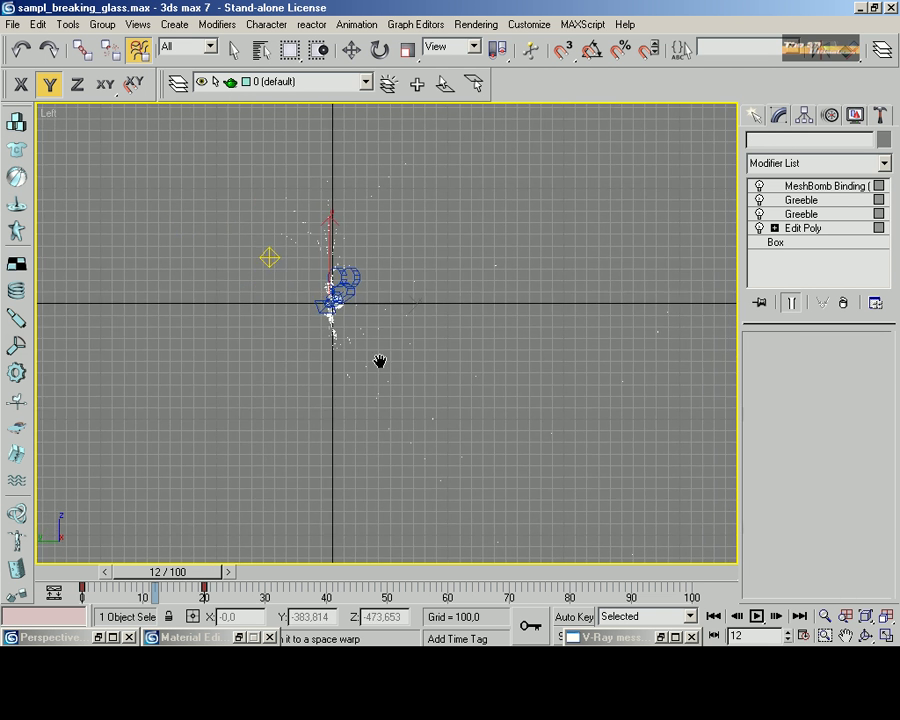
scroll(399, 373, up, 2)
scroll(401, 375, up, 2)
scroll(401, 375, up, 2)
scroll(348, 356, up, 3)
scroll(458, 378, up, 5)
scroll(404, 372, down, 3)
scroll(267, 322, down, 3)
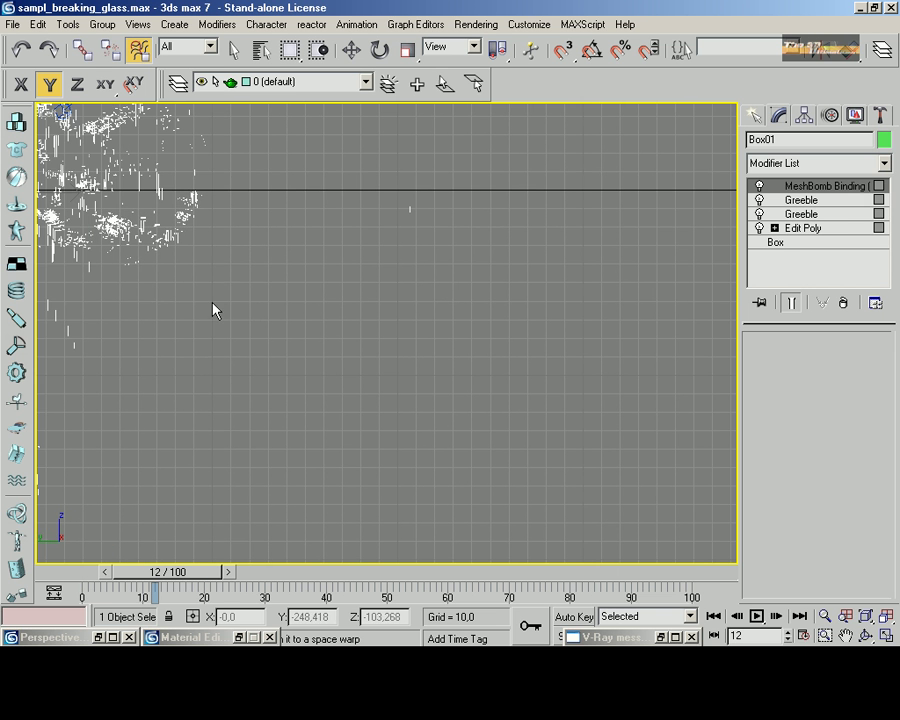
scroll(412, 314, up, 2)
mouse_move(331, 305)
middle_down()
mouse_move(412, 314)
mouse_move(396, 336)
mouse_move(384, 317)
middle_up()
mouse_move(372, 372)
middle_down()
mouse_move(370, 430)
mouse_move(373, 418)
middle_up()
scroll(373, 418, up, 2)
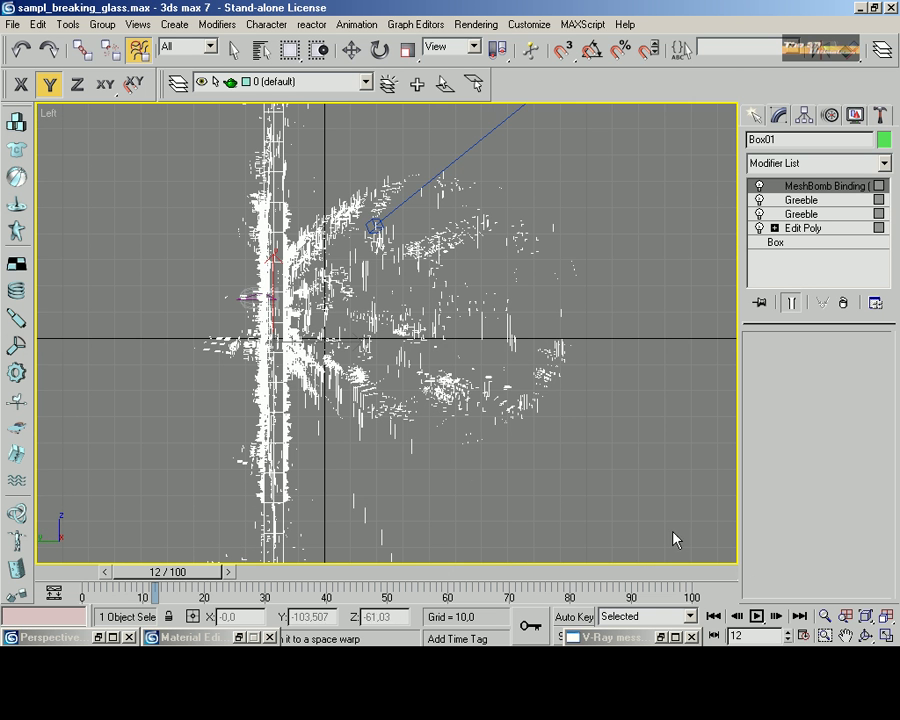
Restore four views, recentre the Top view, and scrub through the shatter frames
click(883, 634)
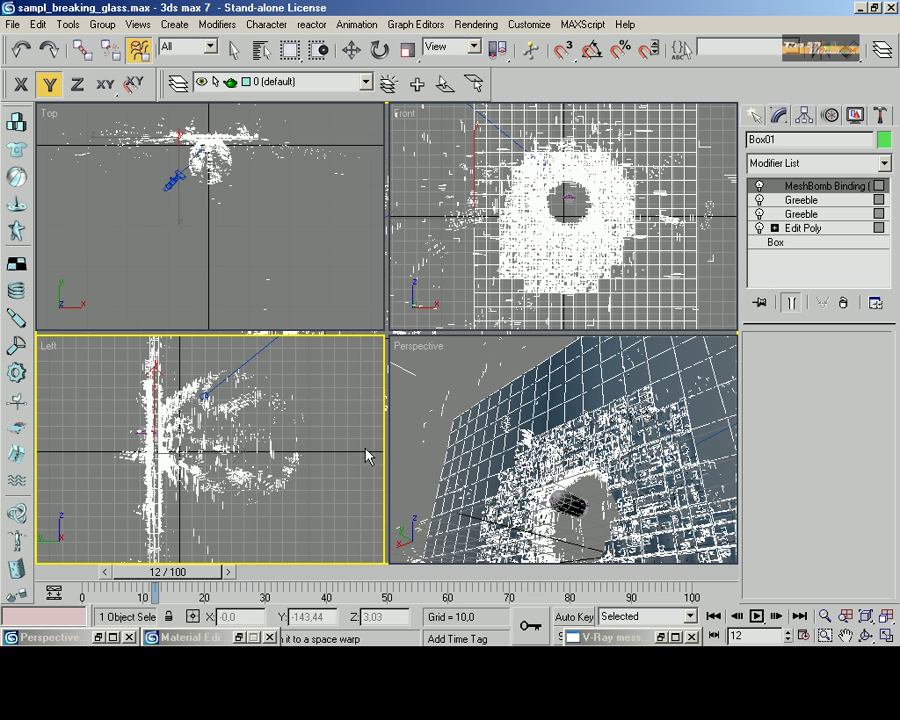
right_click(237, 241)
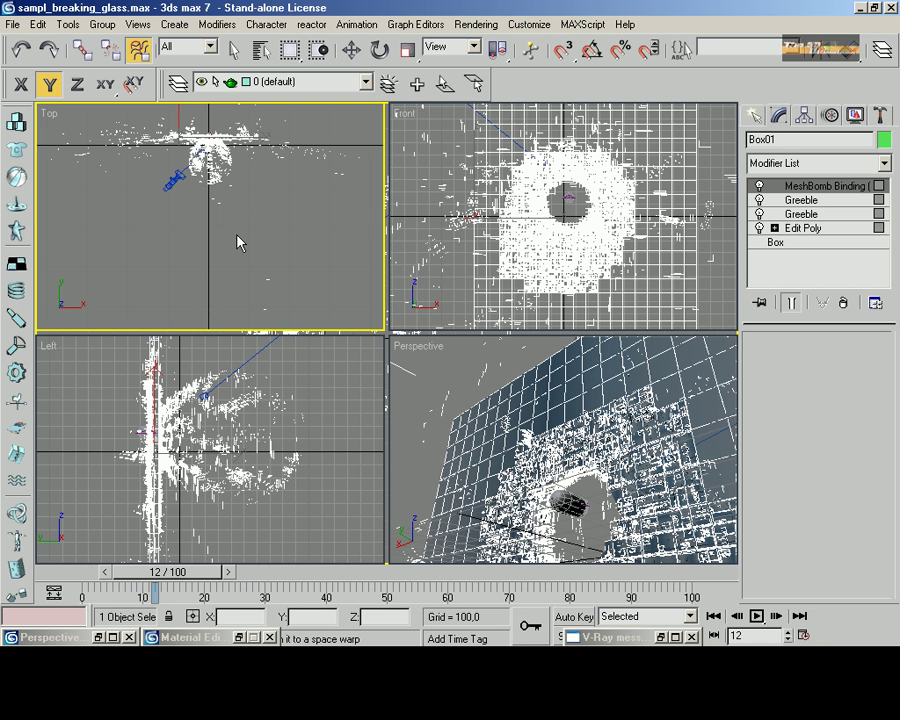
middle_drag(193, 315, 218, 301)
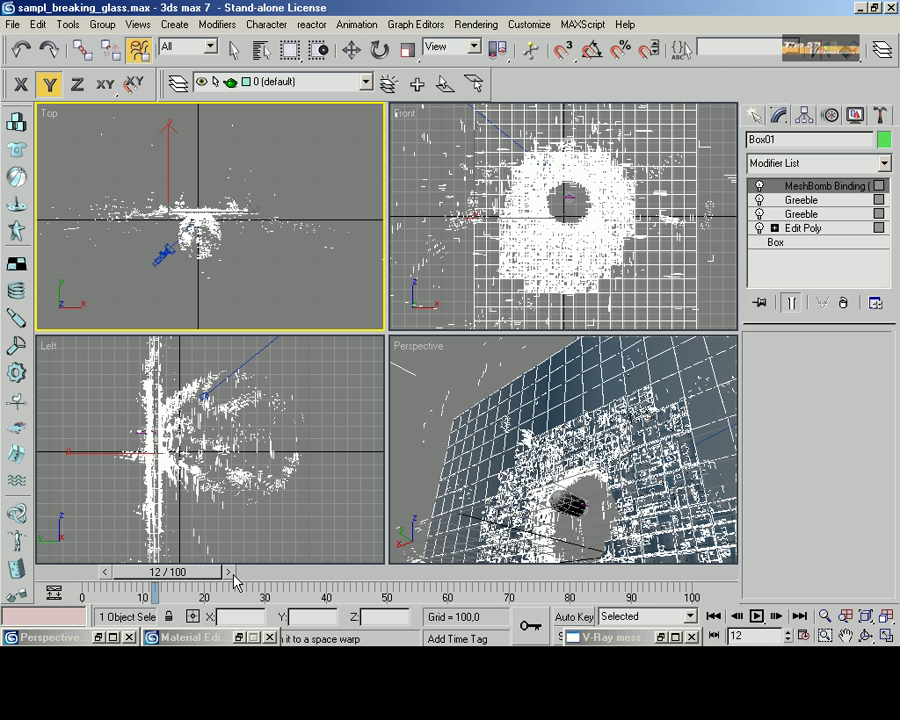
mouse_move(233, 578)
mouse_down()
mouse_move(241, 575)
mouse_move(192, 571)
mouse_up()
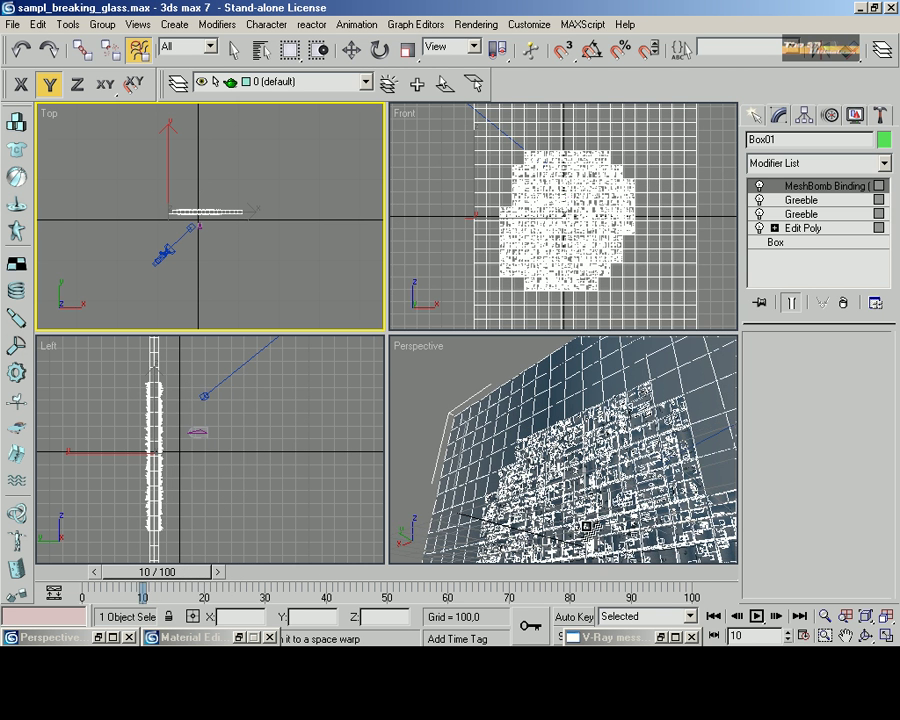
drag(152, 571, 100, 575)
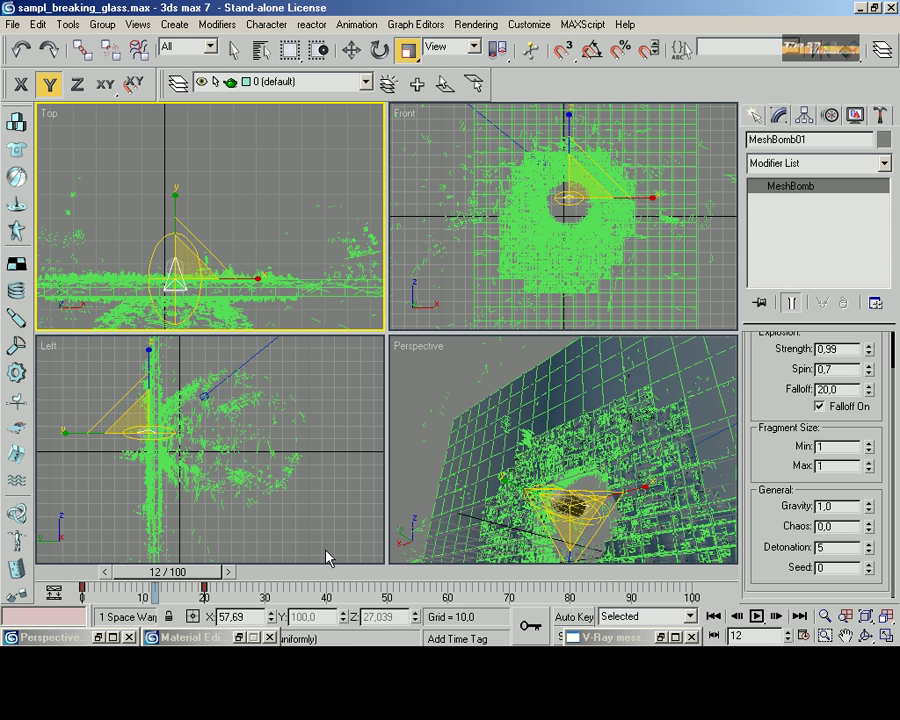
Scrub ahead to frame 20 to see how far the glass shards scatter
drag(229, 575, 251, 577)
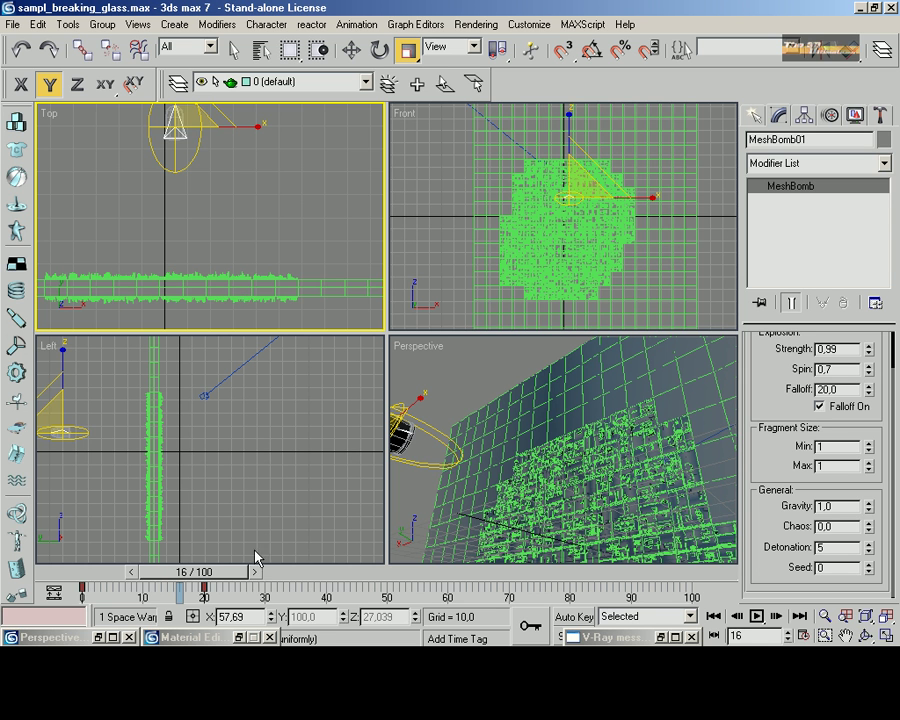
drag(255, 571, 274, 568)
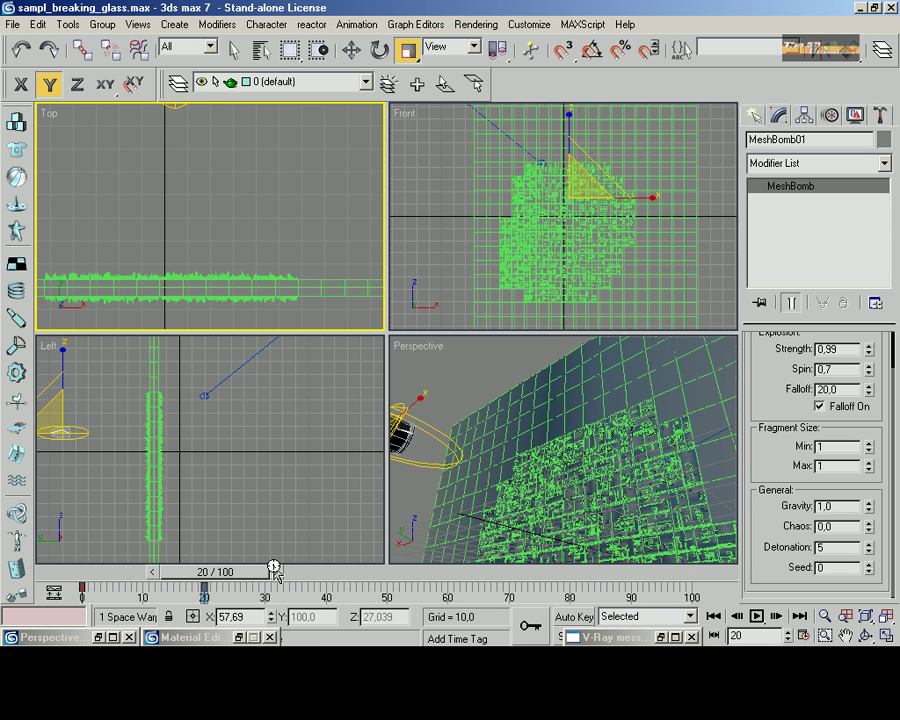
right_click(207, 230)
click(171, 214)
scroll(157, 215, up, 1)
scroll(157, 215, down, 1)
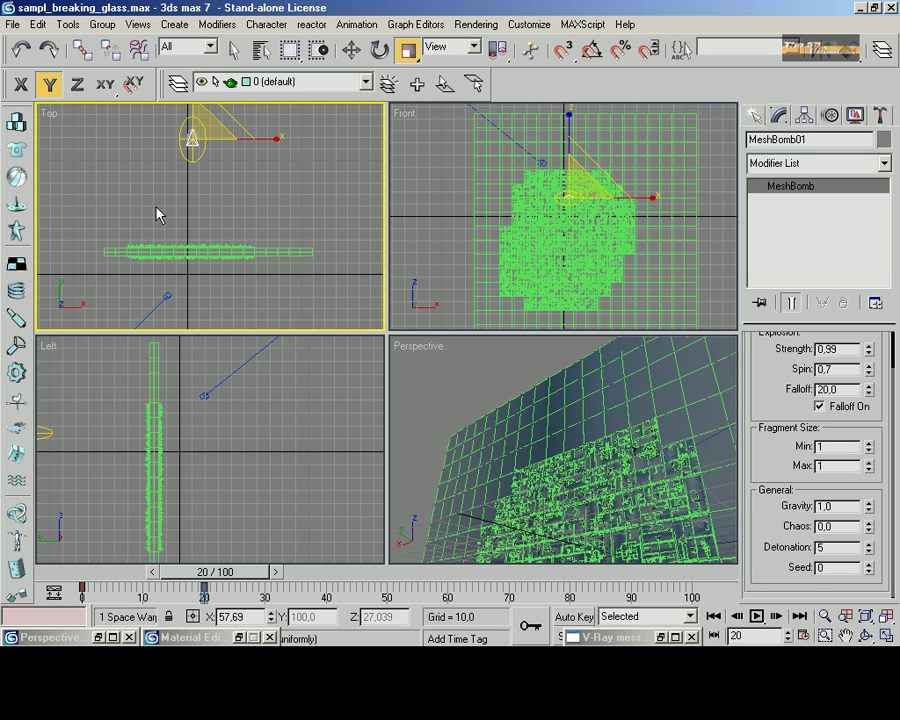
Move the MeshBomb gizmo along Y onto the glass pane, then rewind to frame 12
click(351, 50)
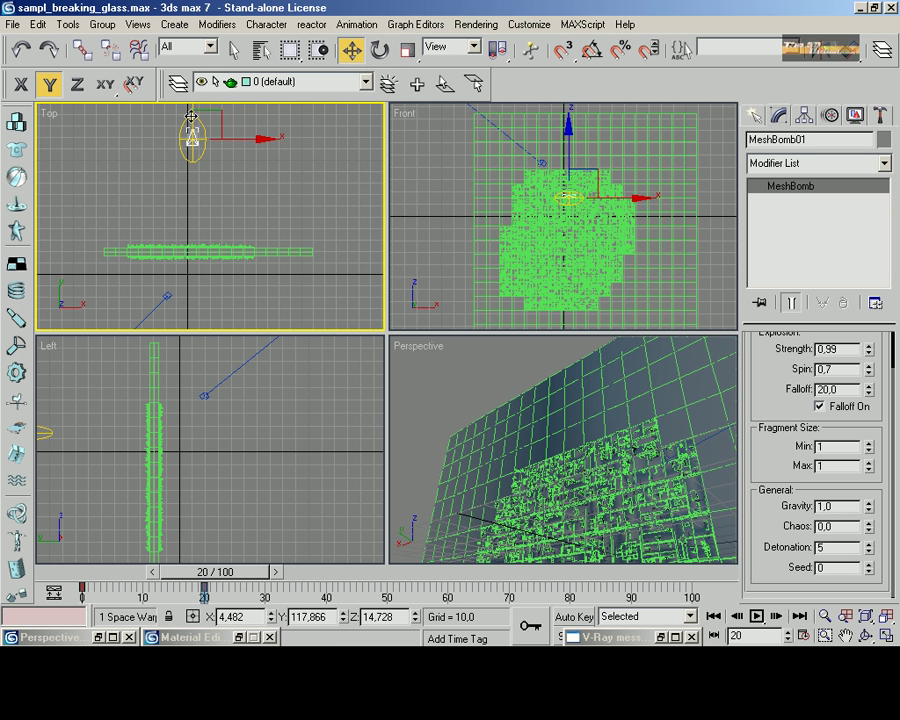
drag(190, 116, 190, 231)
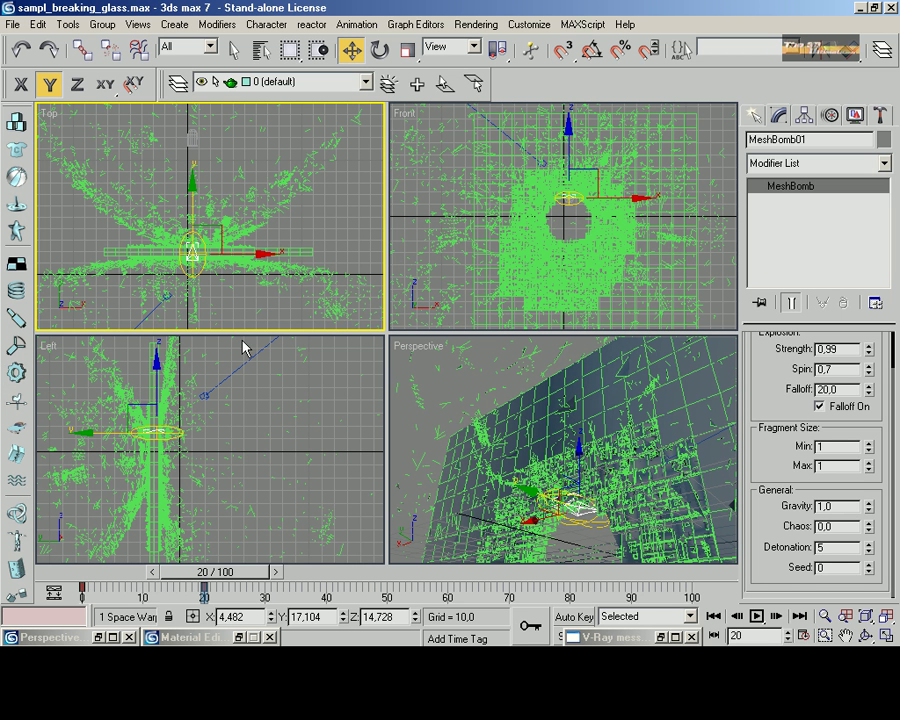
mouse_move(210, 577)
mouse_down()
mouse_move(117, 574)
mouse_move(166, 575)
mouse_up()
key(w)
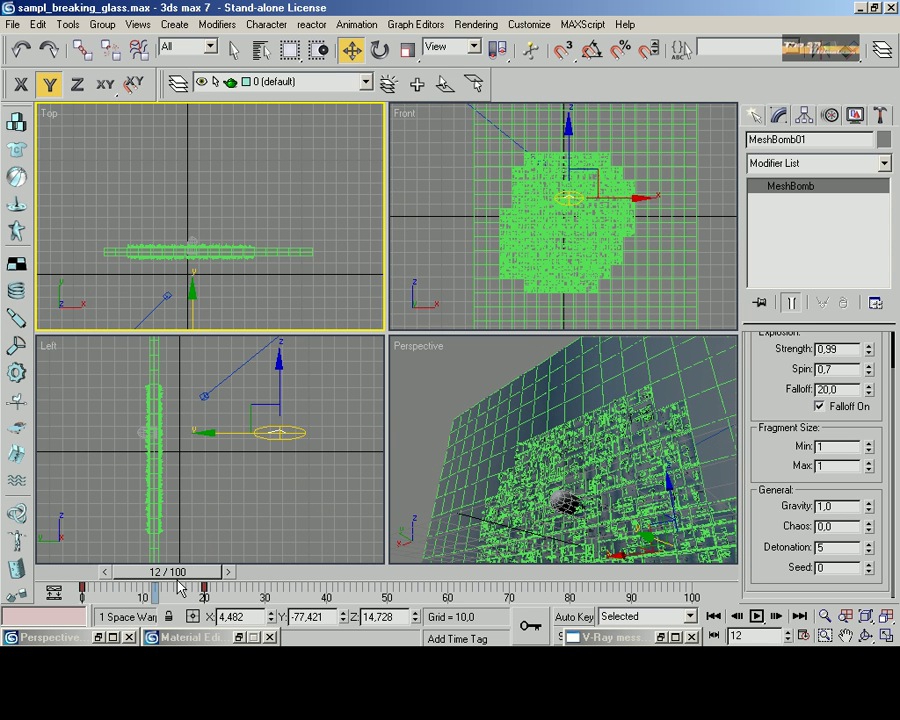
Rewind to frame 0, select the bullet and play the animation to watch it travel
drag(168, 572, 120, 572)
drag(280, 433, 356, 453)
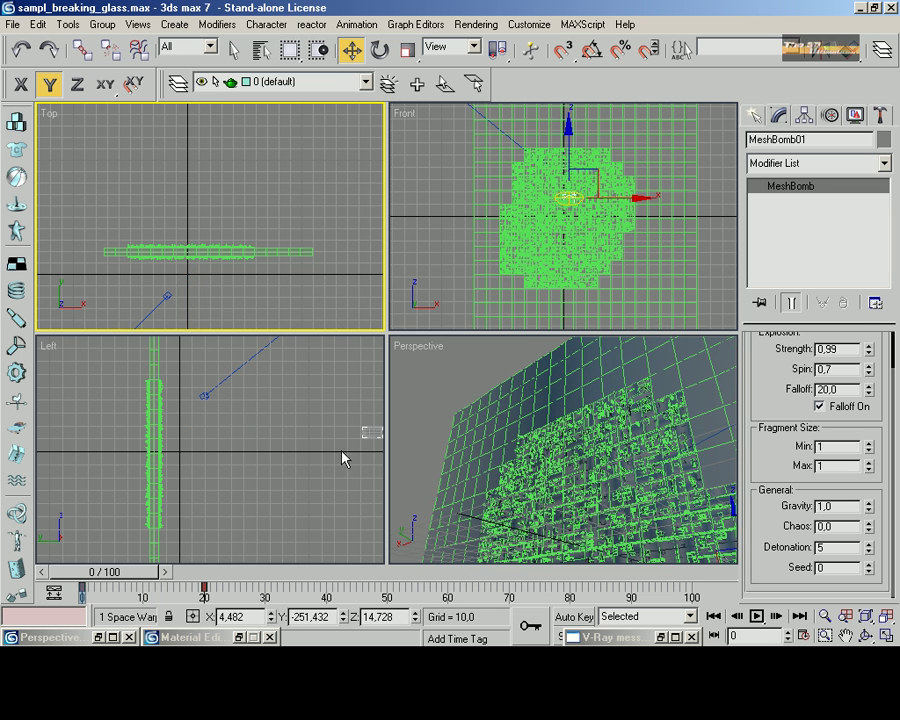
click(368, 432)
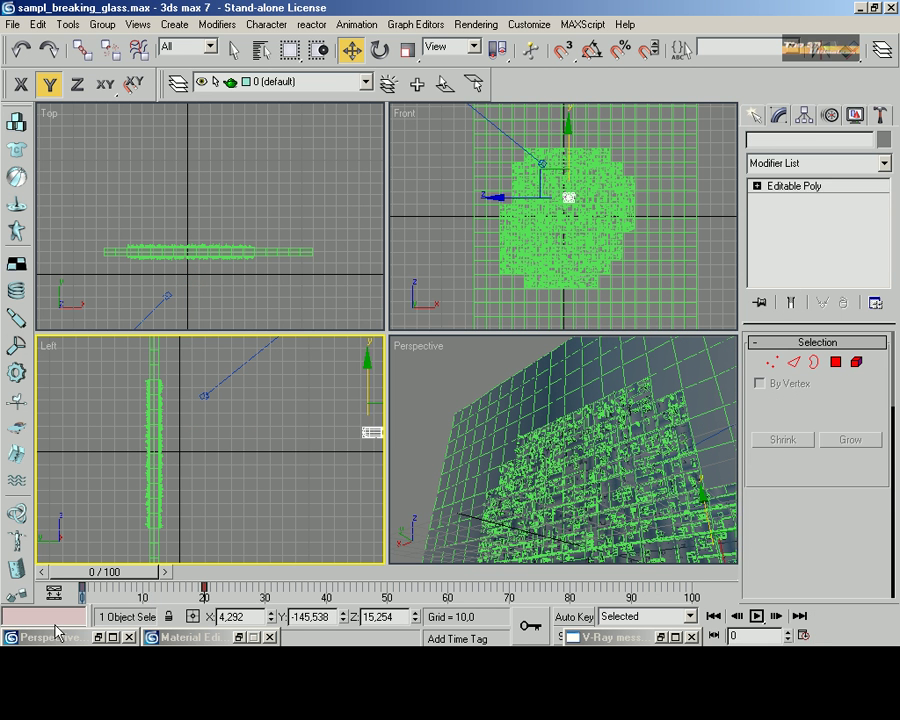
click(780, 616)
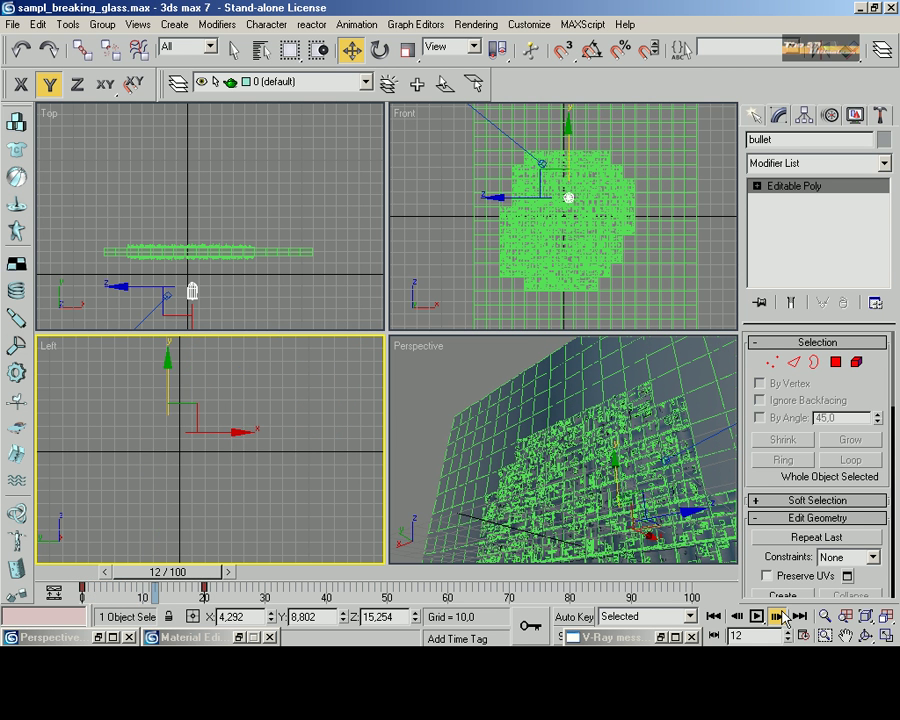
click(777, 616)
click(777, 616)
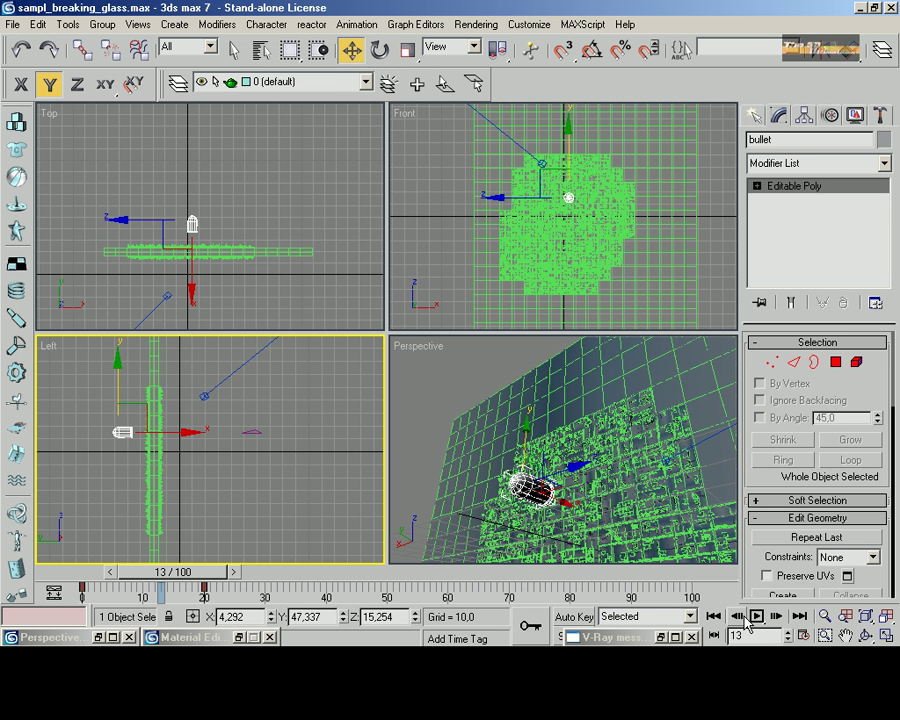
Step to frame 11 where the bullet hits, enable Auto Key, and select MeshBomb01
click(777, 616)
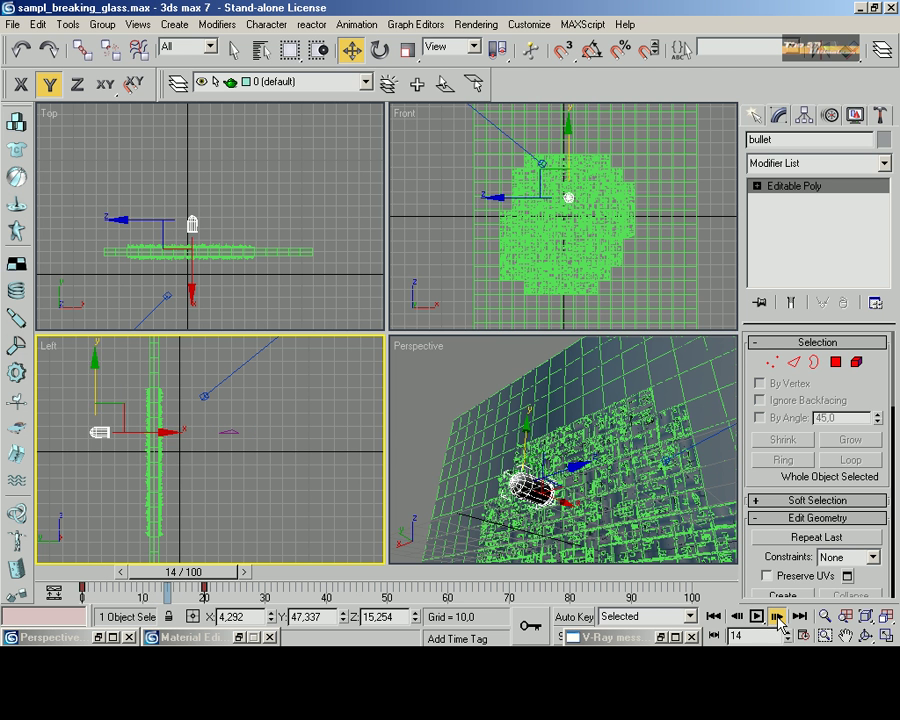
click(777, 616)
click(741, 618)
click(741, 618)
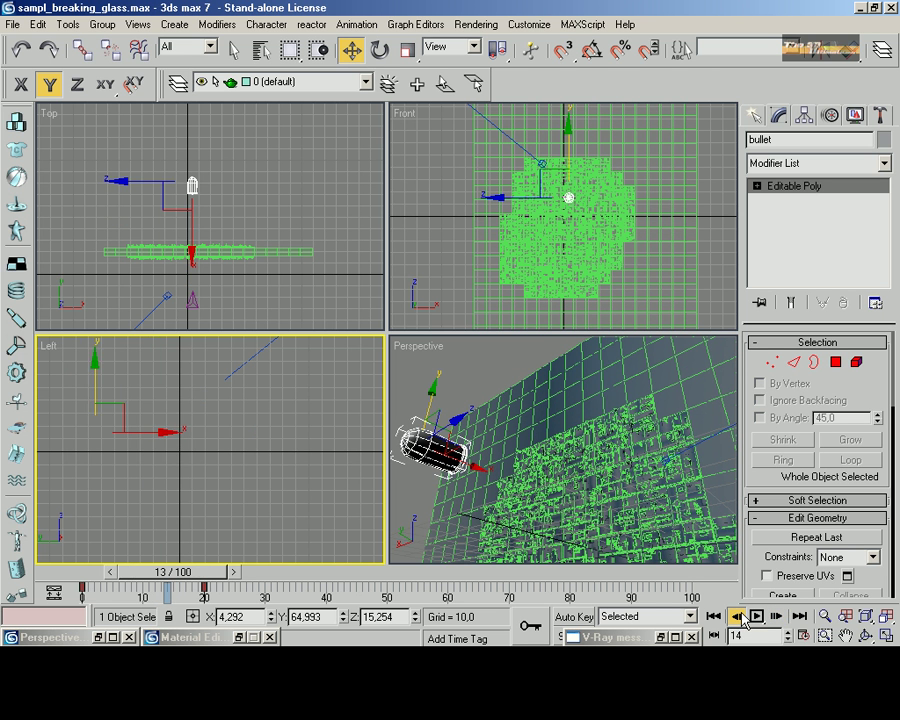
click(741, 618)
click(741, 618)
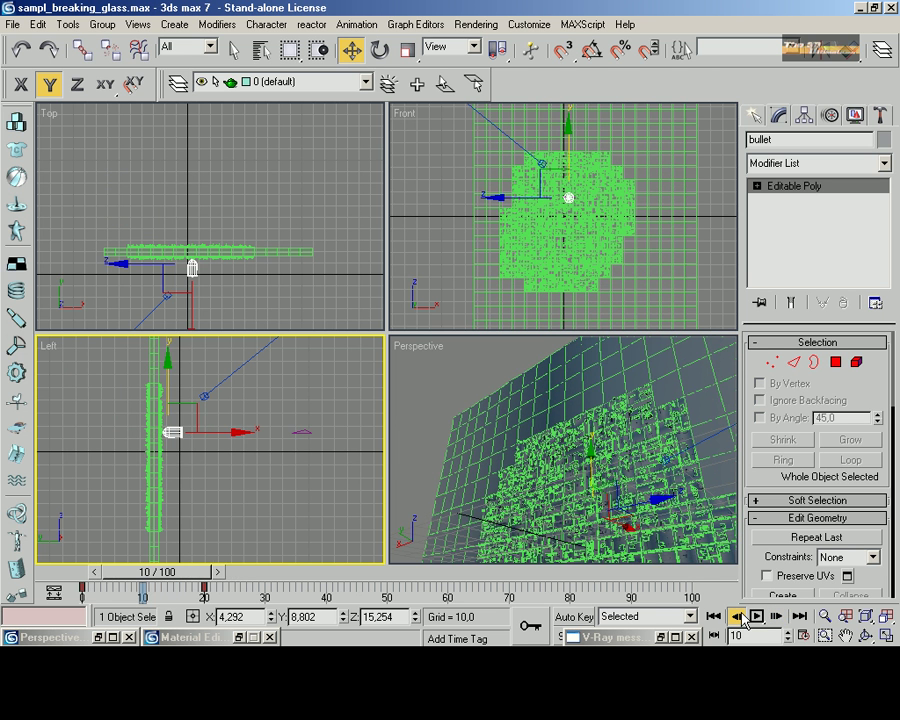
click(777, 617)
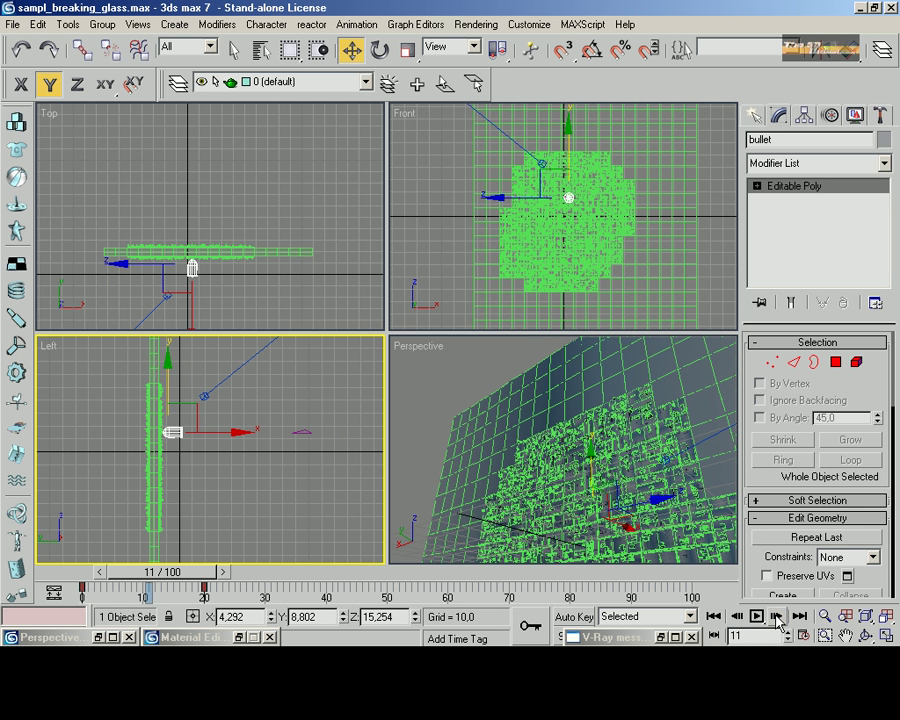
key(n)
click(300, 432)
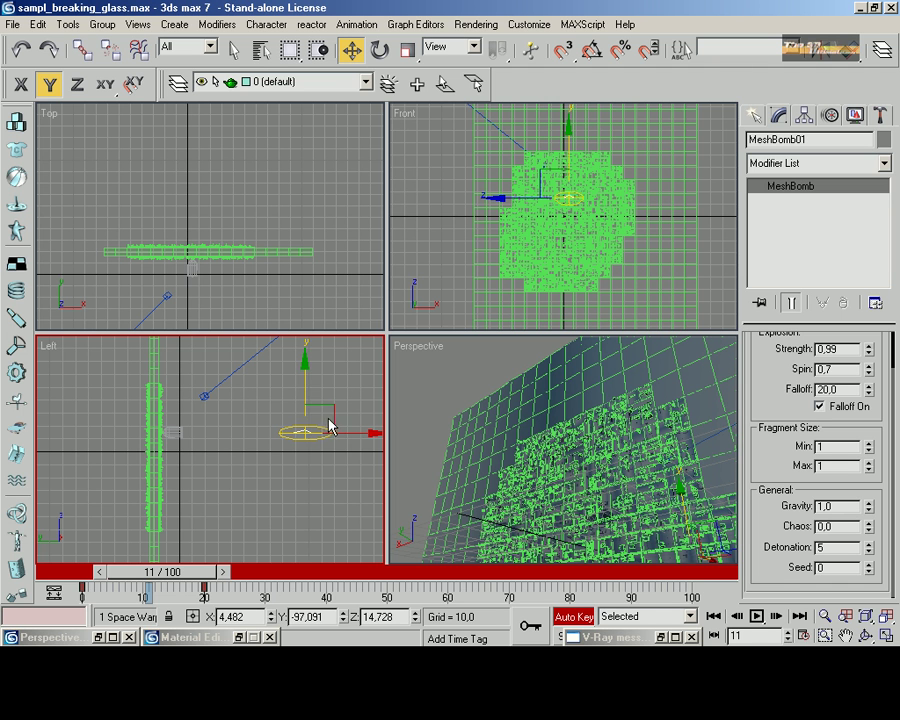
Move the MeshBomb01 gizmo along X onto the glass pane at frame 11
drag(348, 435, 326, 436)
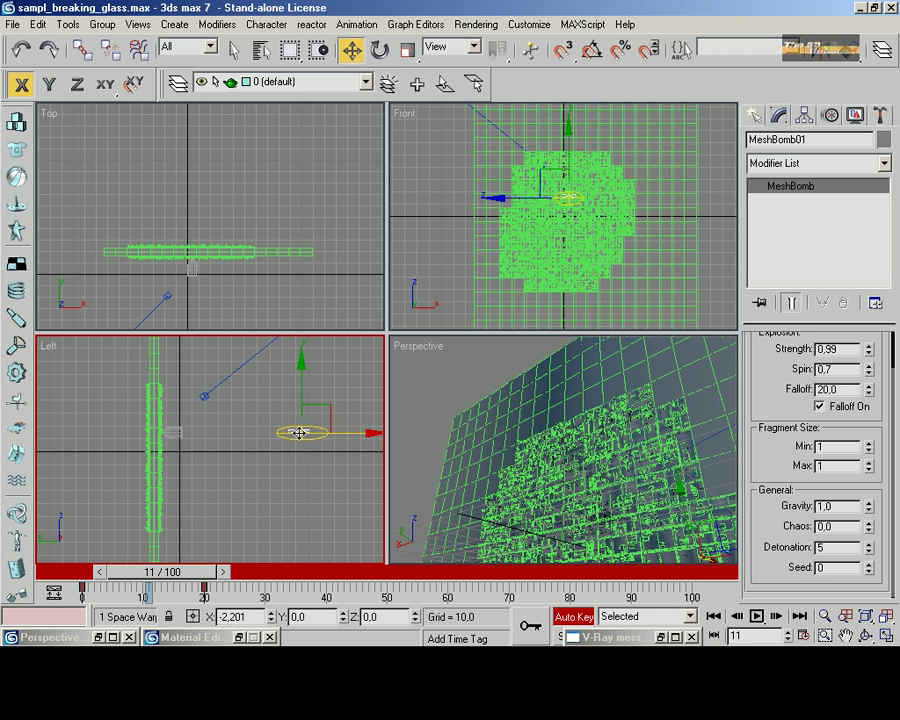
drag(292, 433, 226, 432)
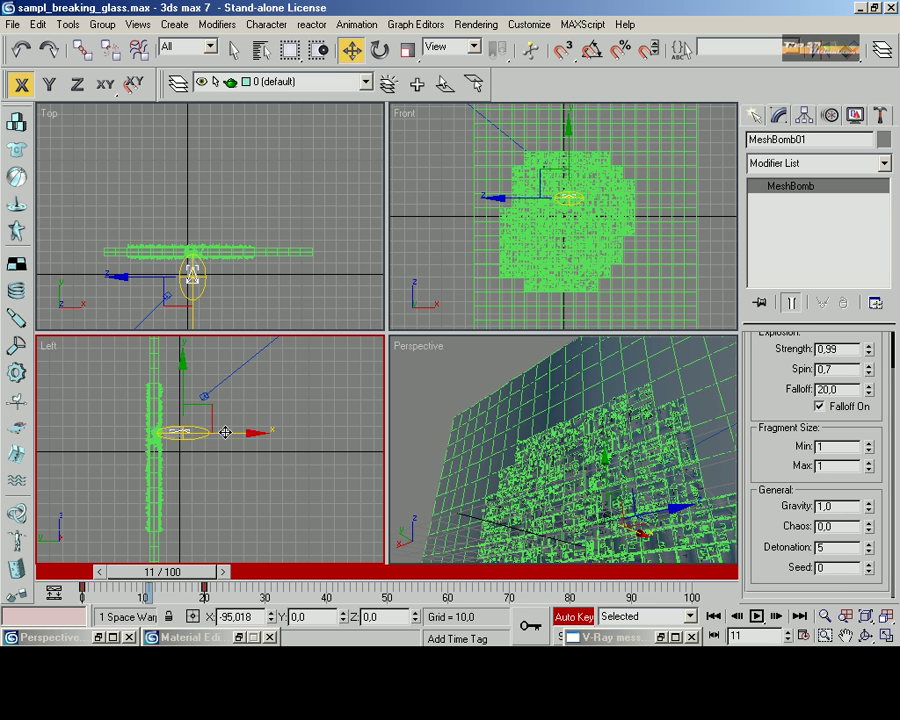
drag(216, 430, 213, 449)
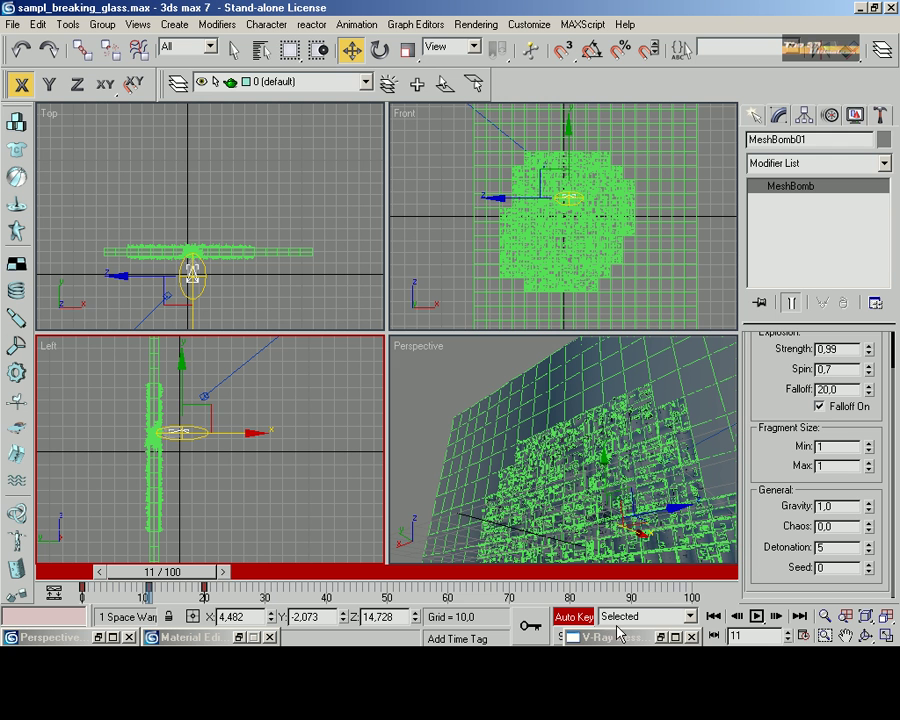
Step forward frame by frame to frame 21 as the fragments fly apart
click(776, 616)
click(776, 616)
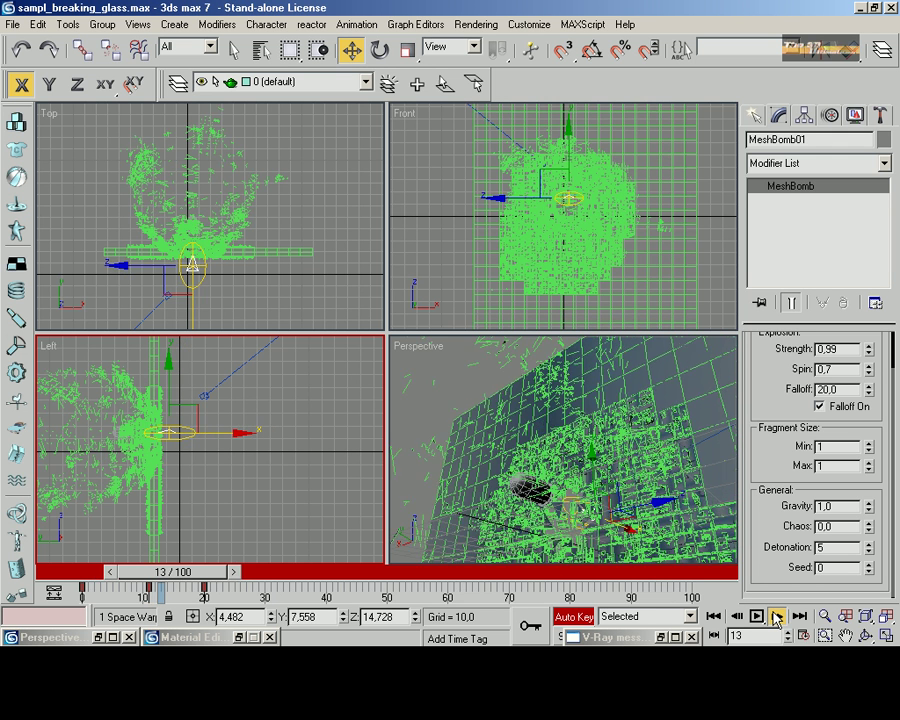
click(776, 616)
click(776, 616)
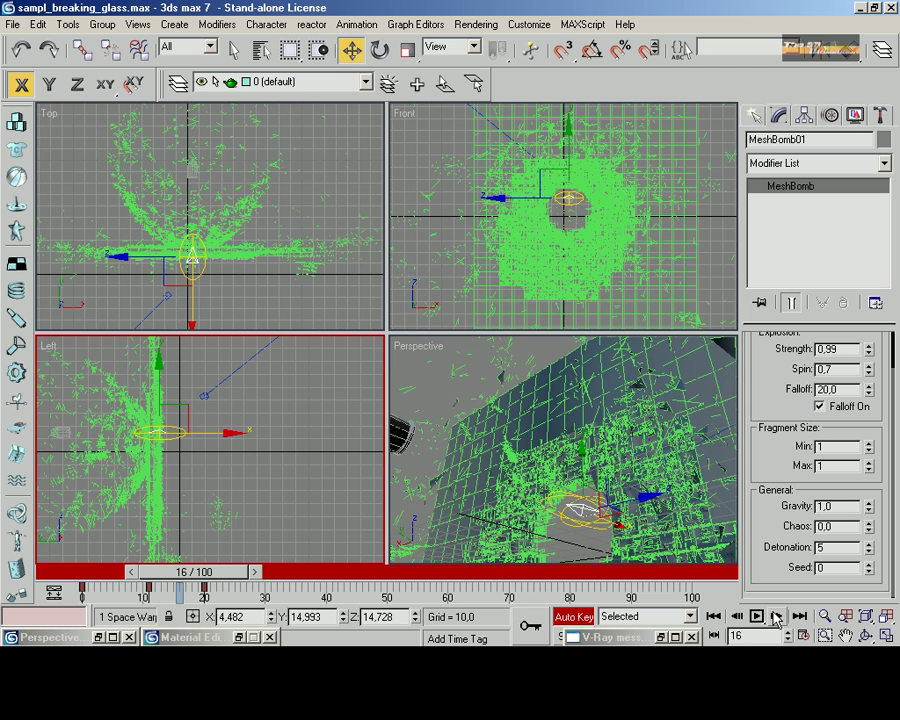
click(776, 616)
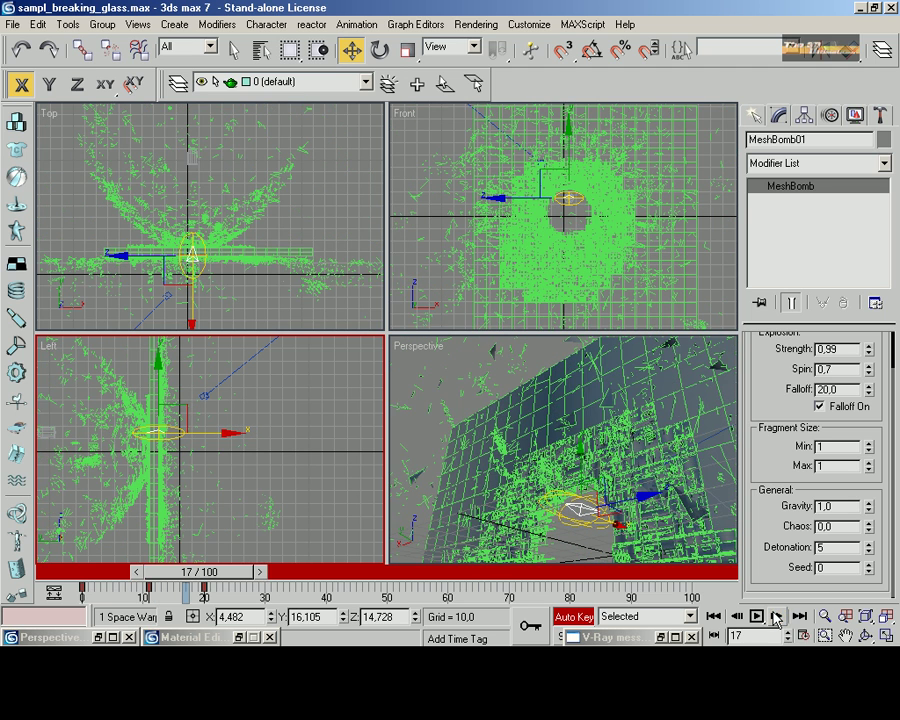
click(776, 616)
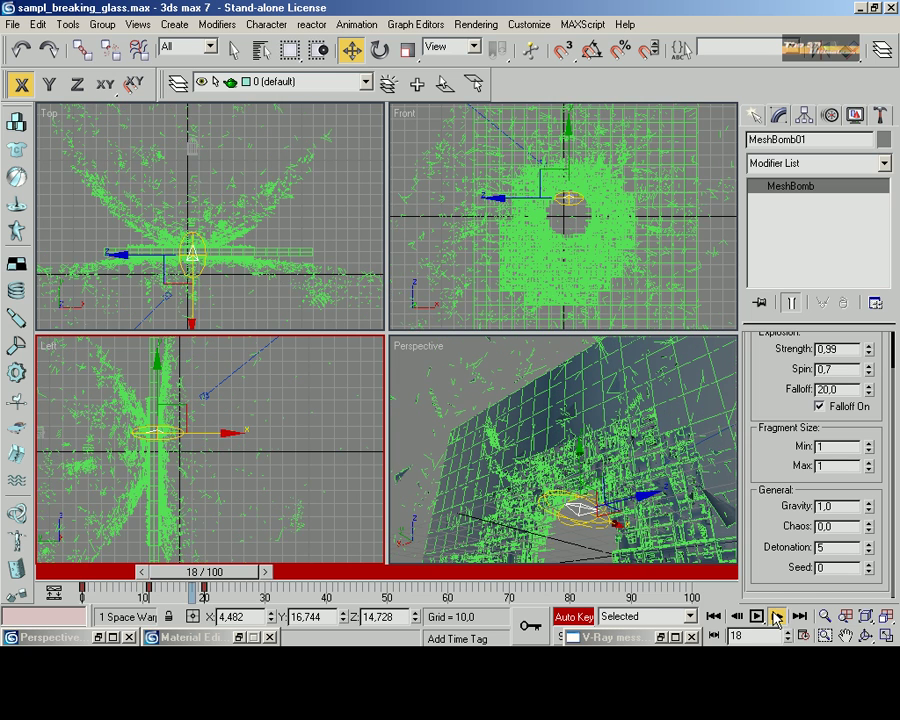
click(776, 616)
click(776, 616)
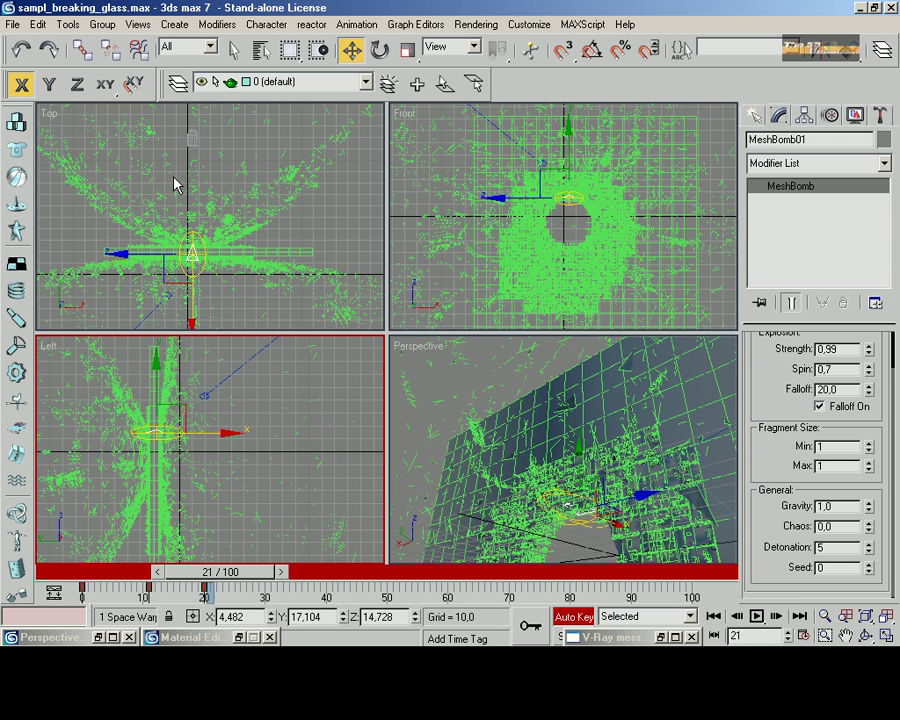
Rotate the bullet at frame 21, scrub back toward frame 0 and turn Auto Key off
click(192, 138)
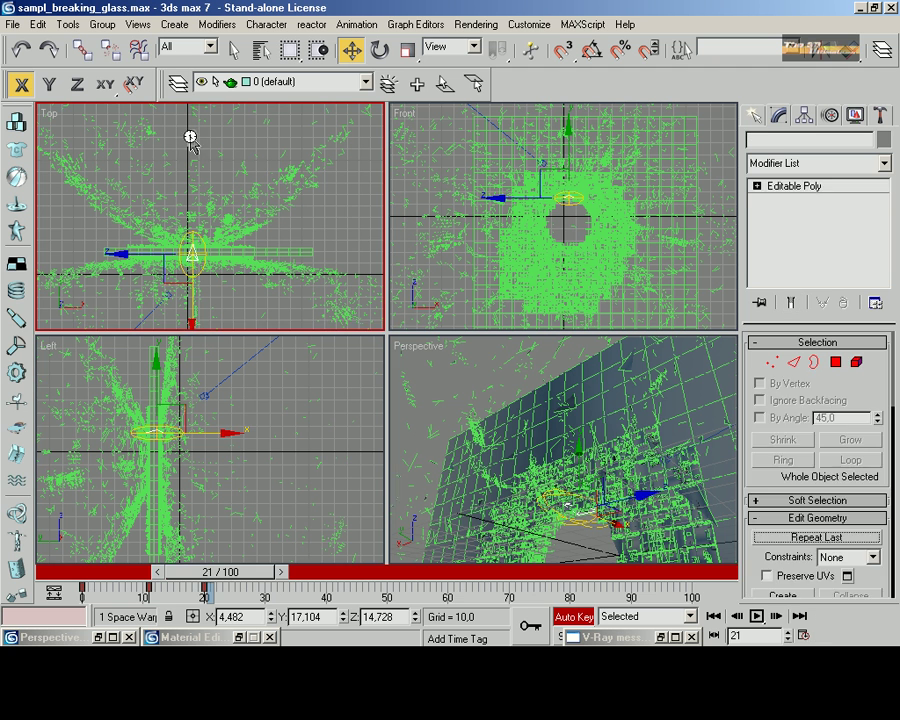
click(380, 50)
mouse_move(148, 133)
mouse_down()
mouse_move(731, 290)
mouse_move(214, 434)
mouse_up()
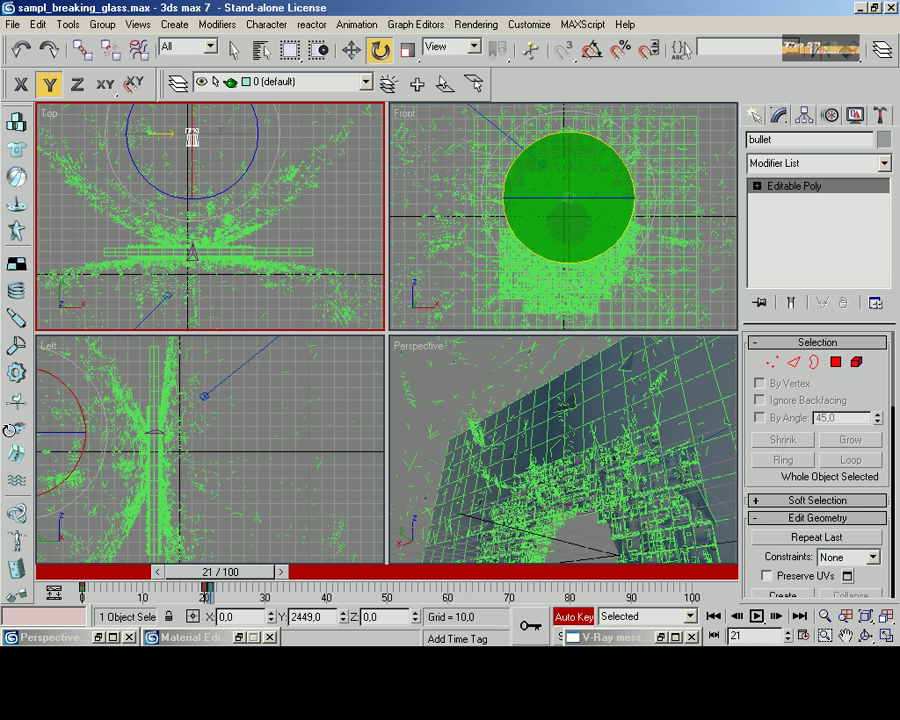
drag(214, 434, 6, 480)
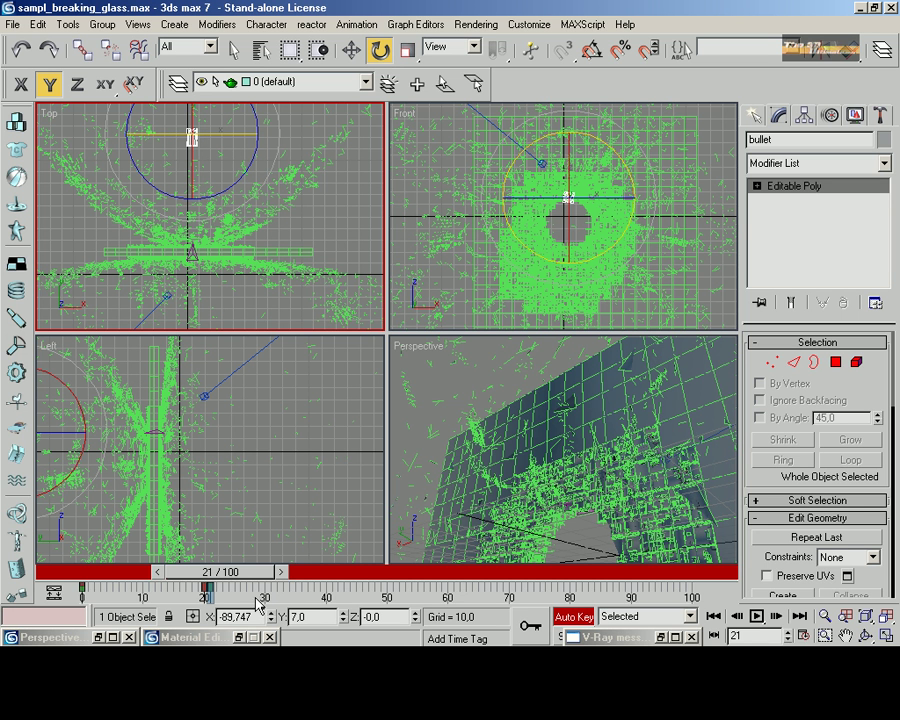
drag(237, 573, 85, 578)
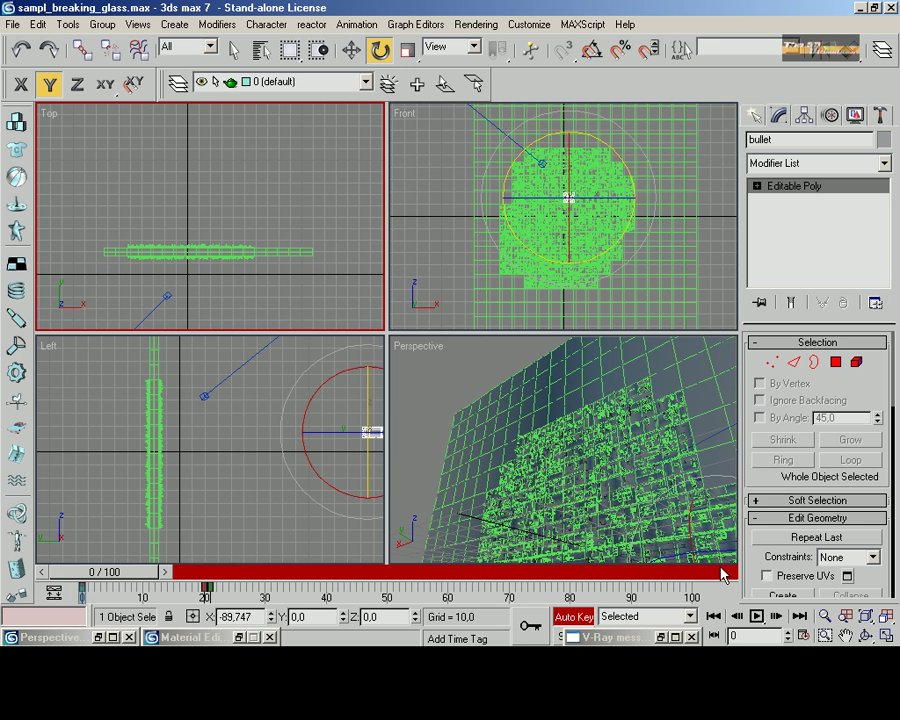
key(n)
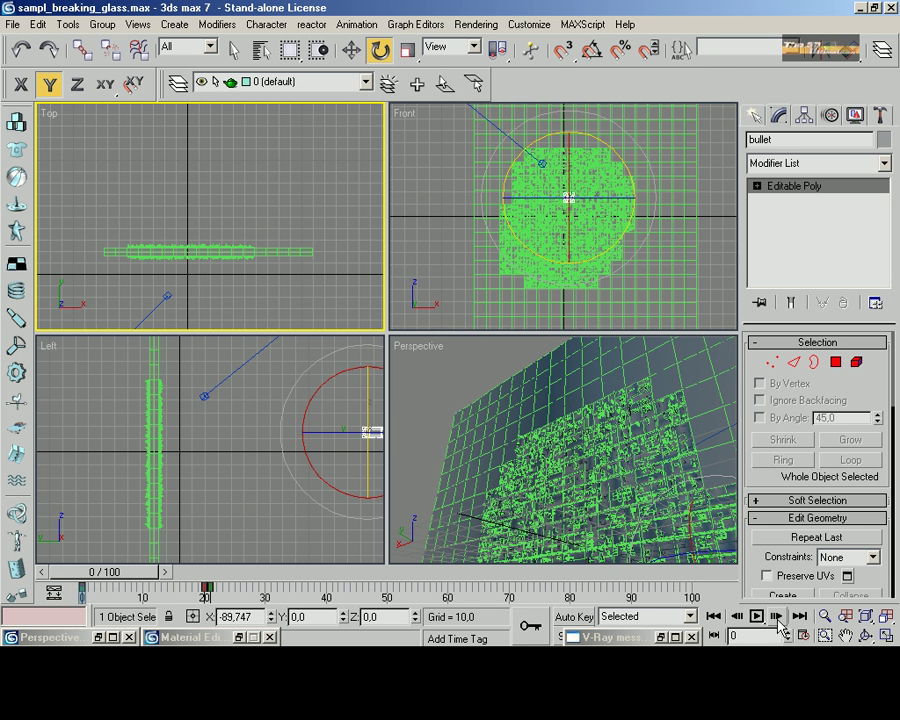
Play the shatter, step back to frame 10, then jump to the last frame
click(776, 616)
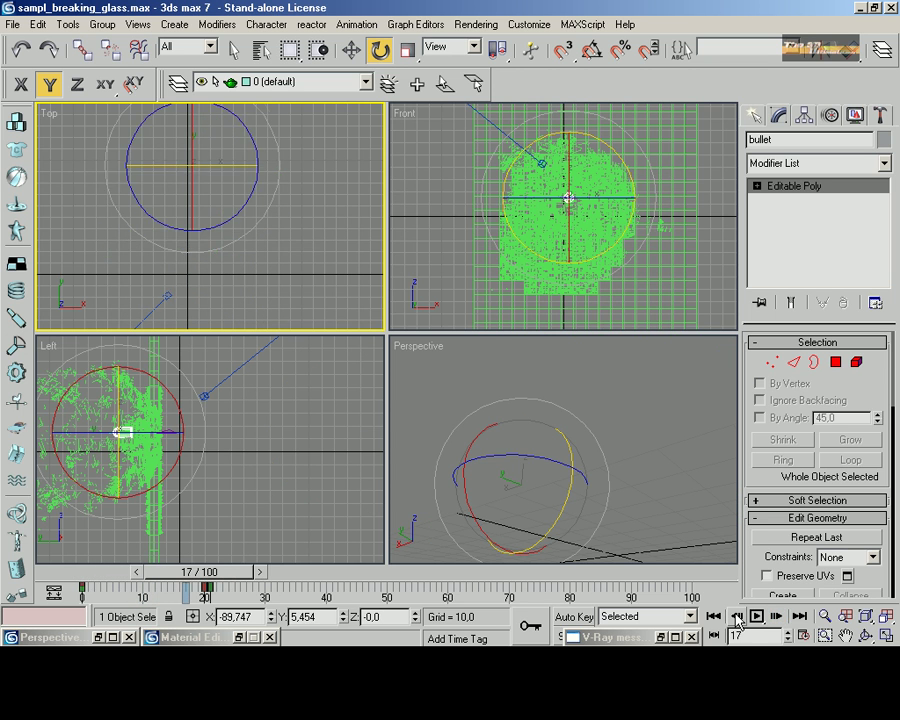
click(777, 617)
click(737, 617)
click(737, 617)
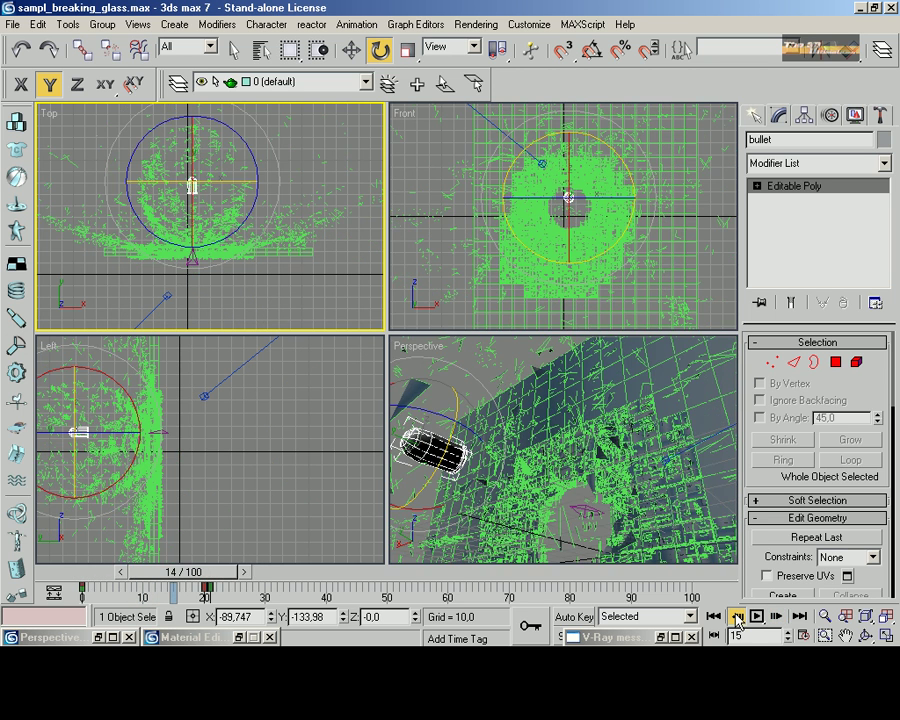
click(737, 617)
click(737, 617)
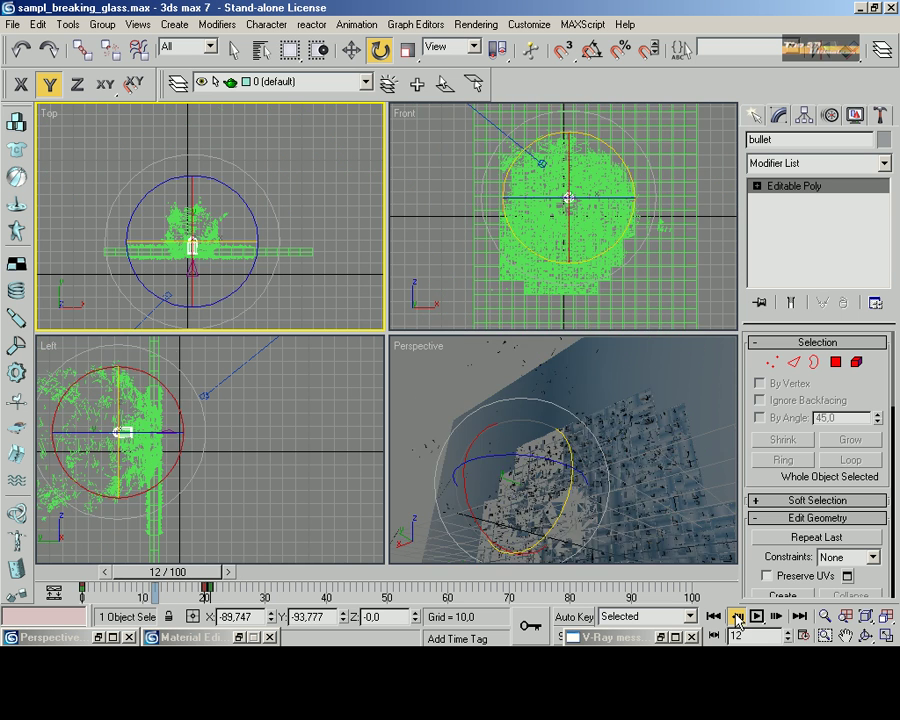
click(737, 617)
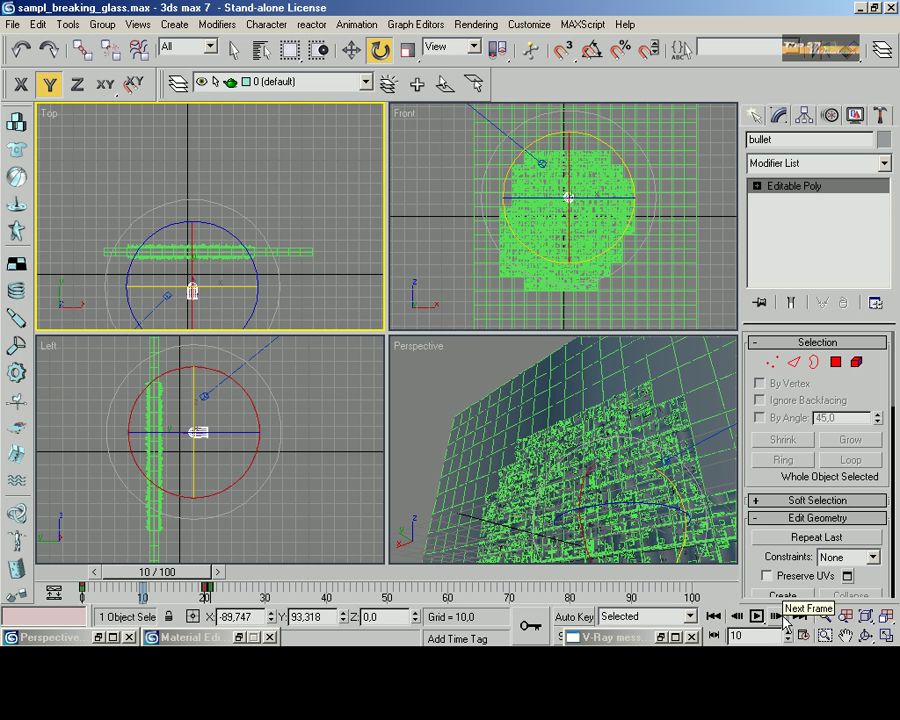
click(799, 617)
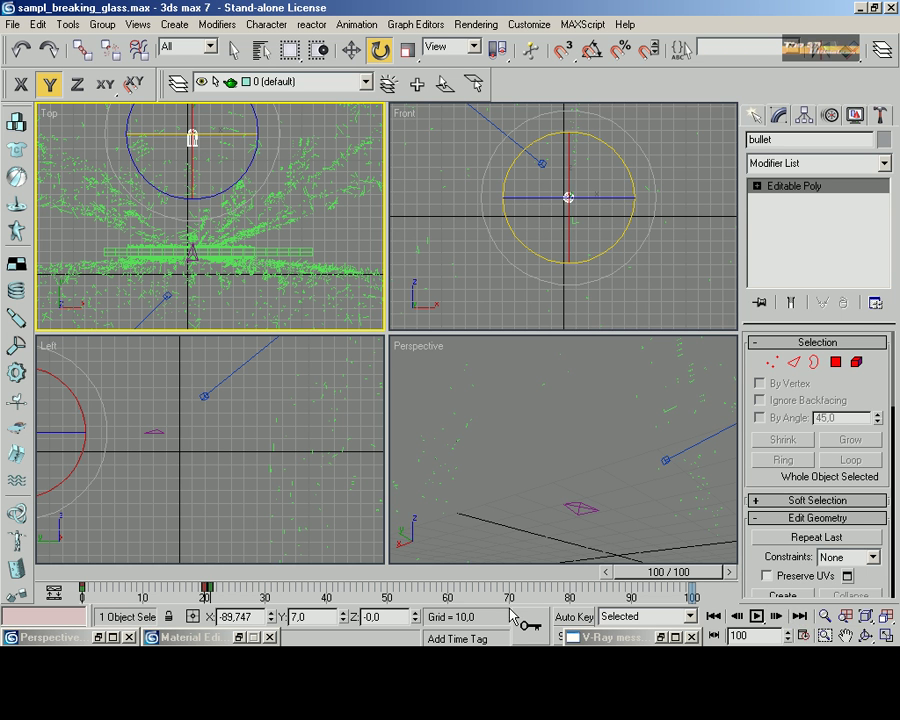
Scrub back from the end to frame 22, then step back to frame 10
drag(668, 571, 270, 565)
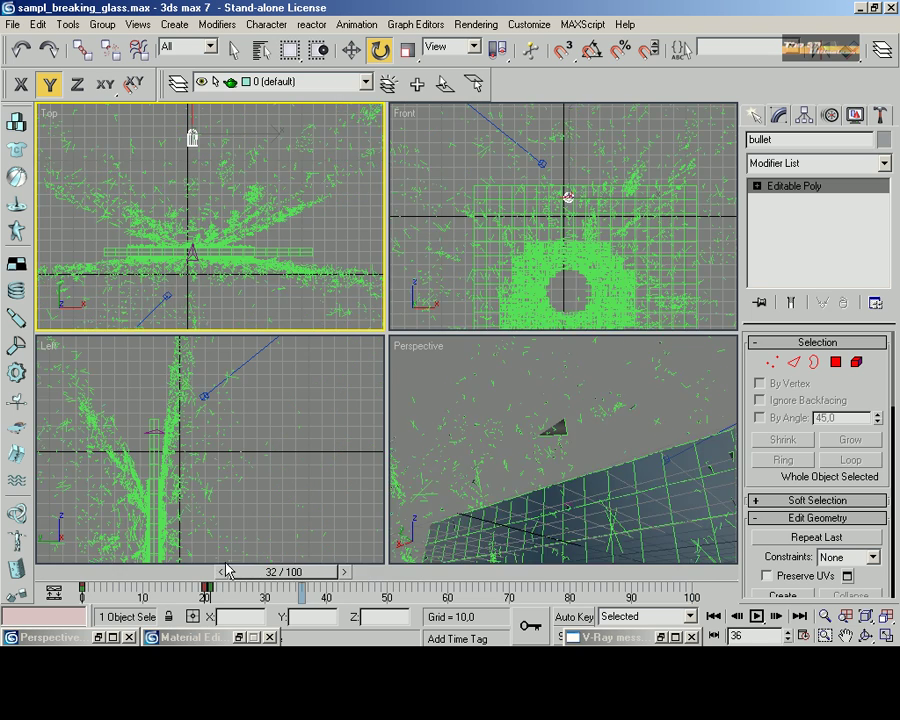
mouse_move(270, 565)
mouse_down()
mouse_move(151, 572)
mouse_move(135, 562)
mouse_up()
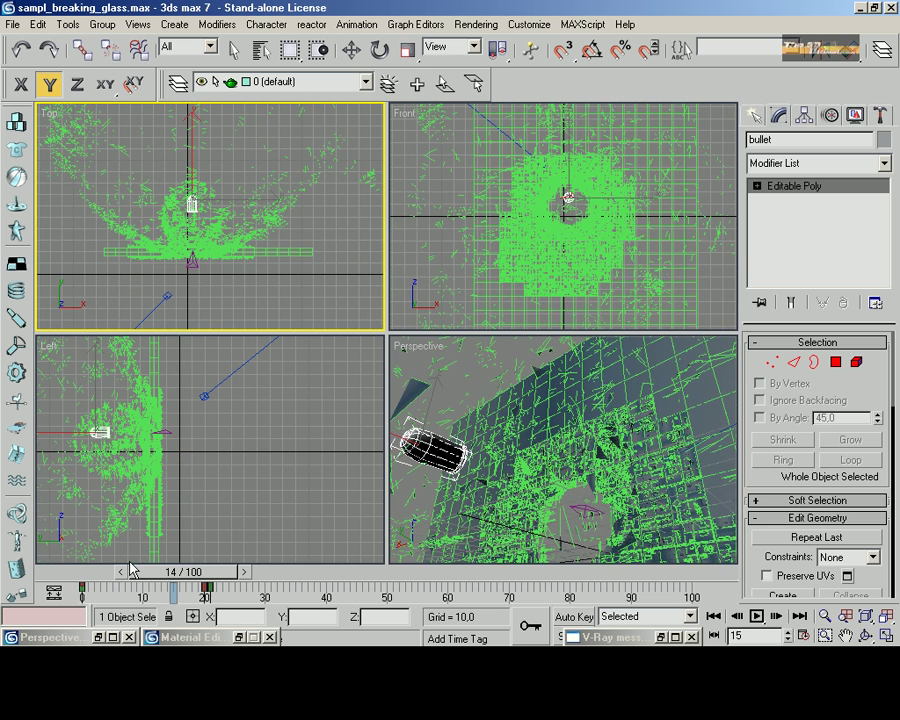
key(e)
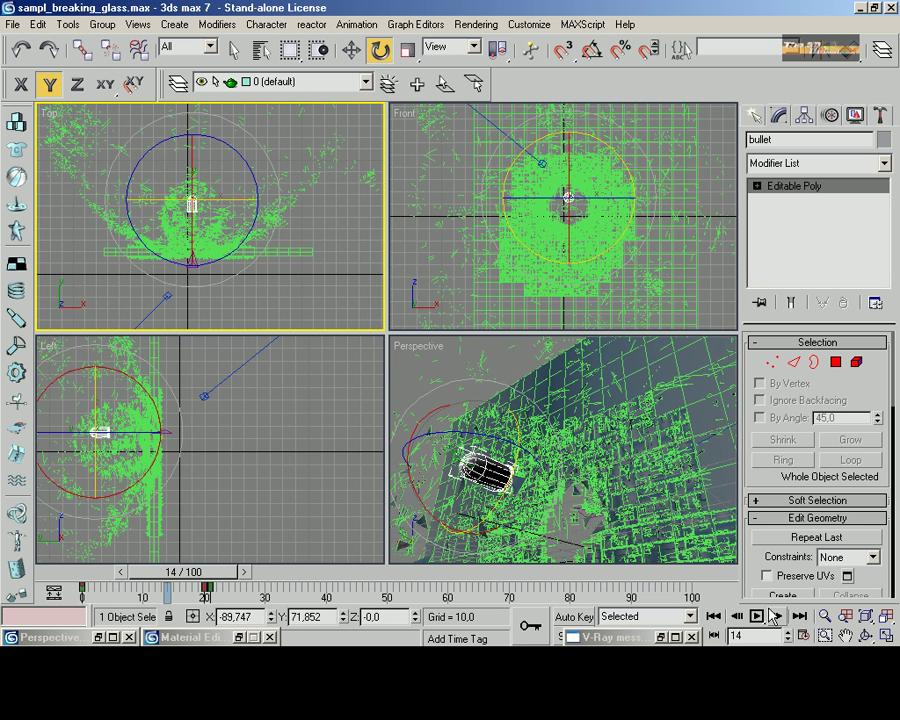
click(737, 616)
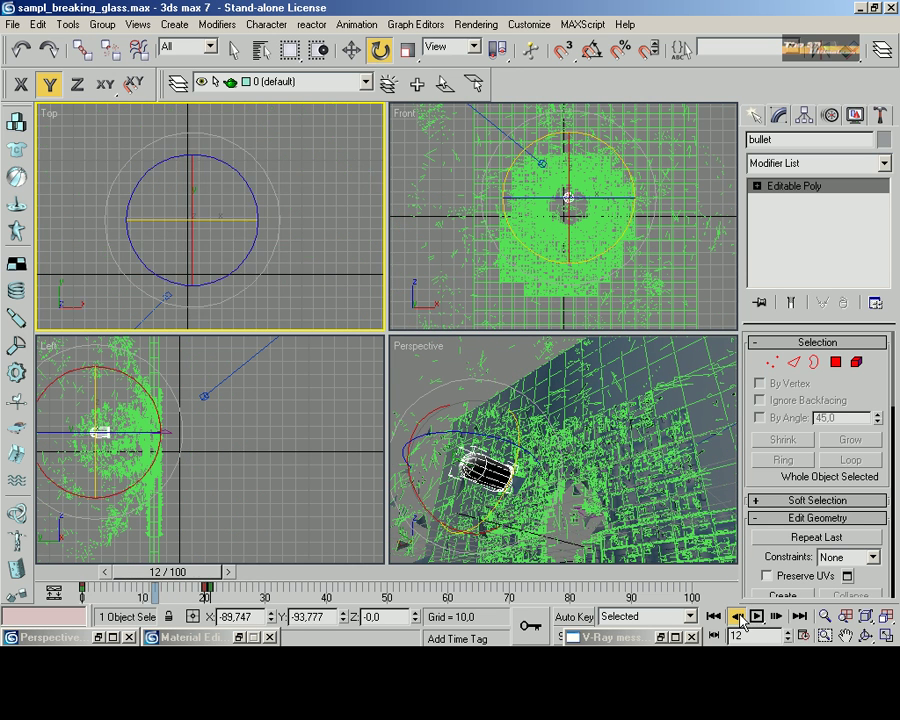
click(737, 616)
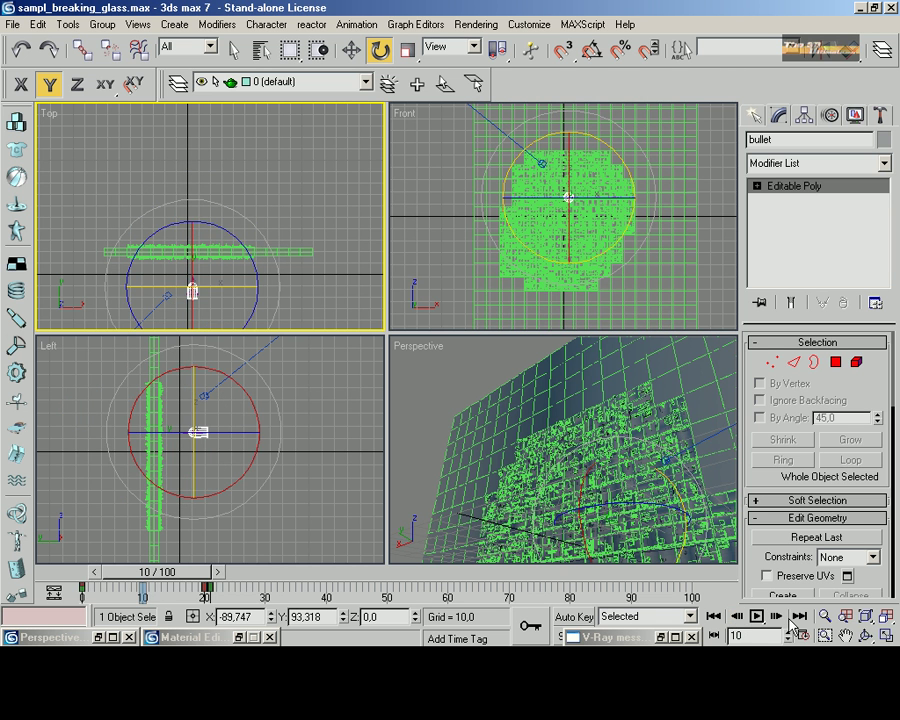
Step forward from frame 10 to 17 to reveal the hole in the pane
click(780, 618)
click(778, 617)
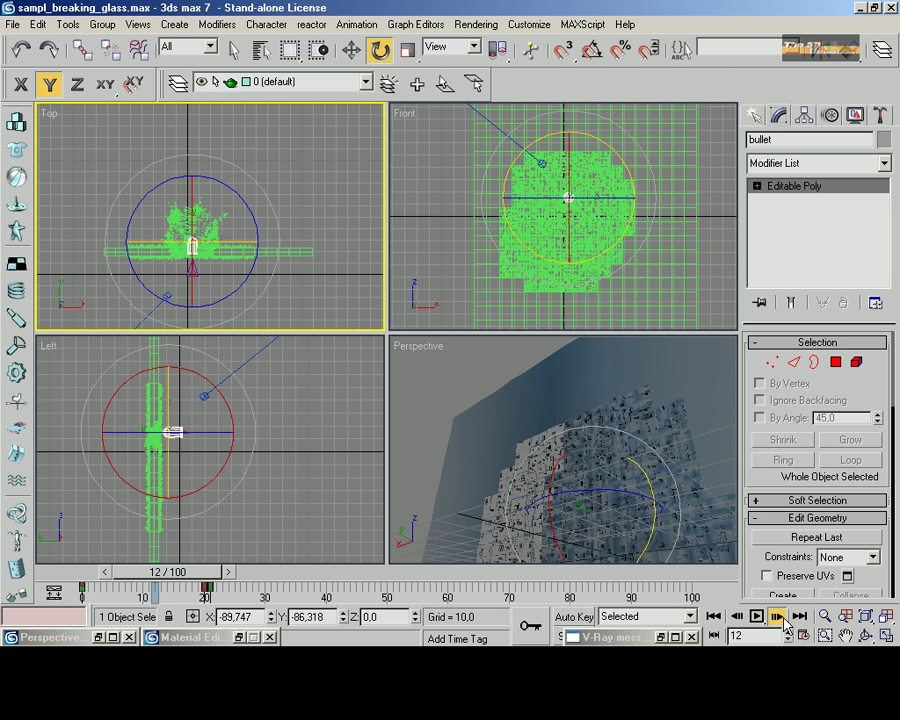
click(778, 617)
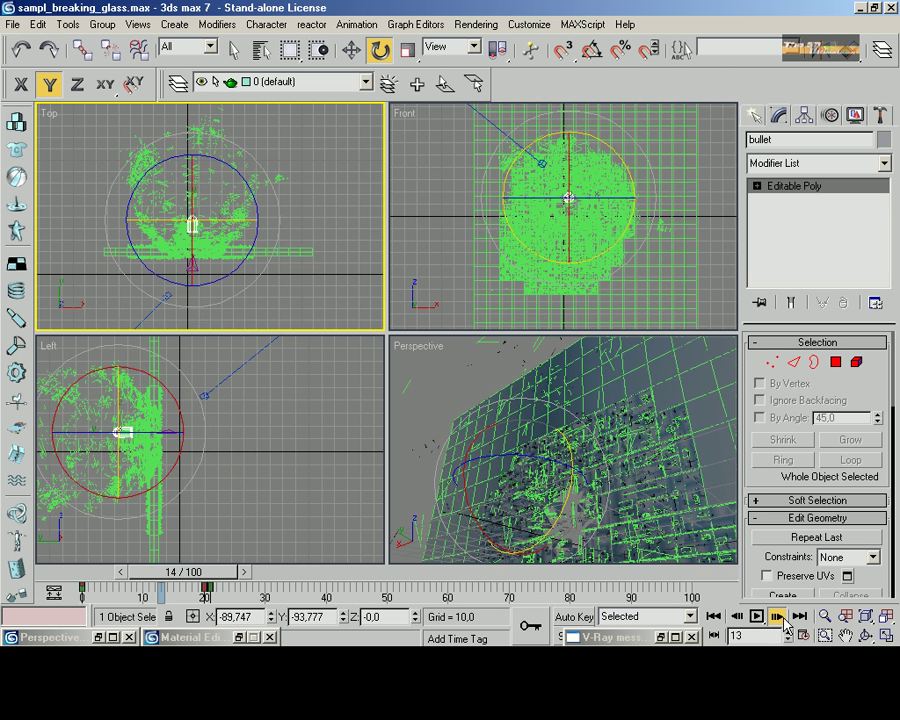
click(780, 618)
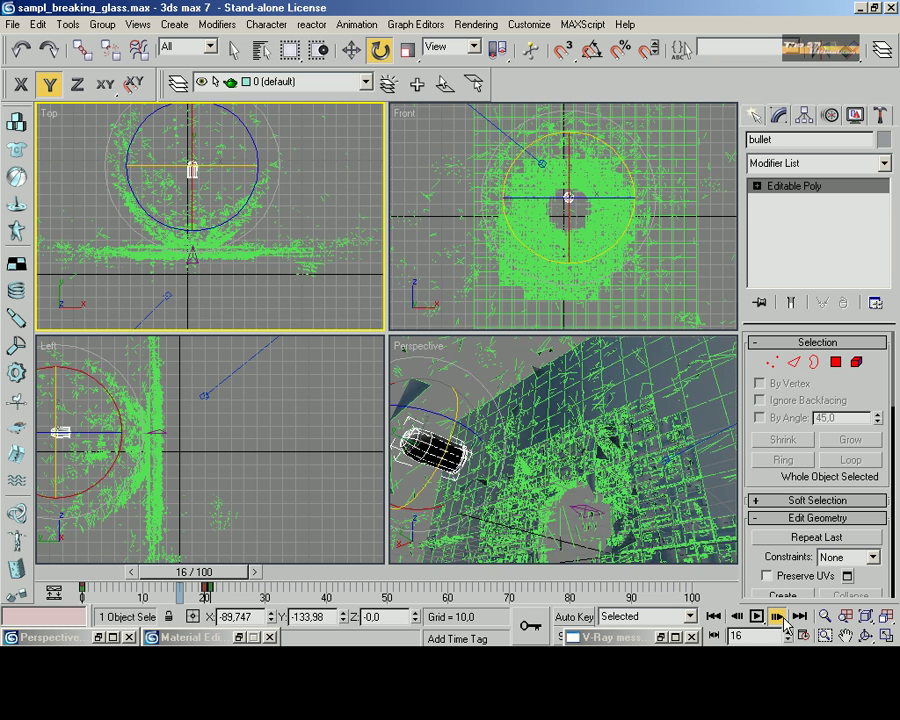
click(778, 617)
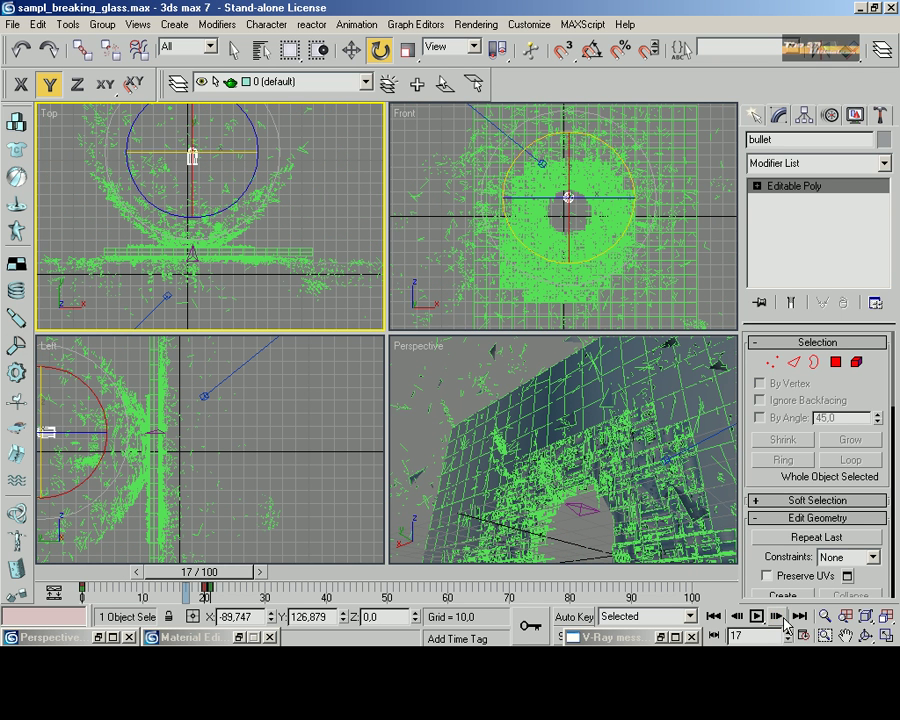
Maximize the orbited Perspective view, scrub the timeline, and select the glass wall Box01
right_click(642, 505)
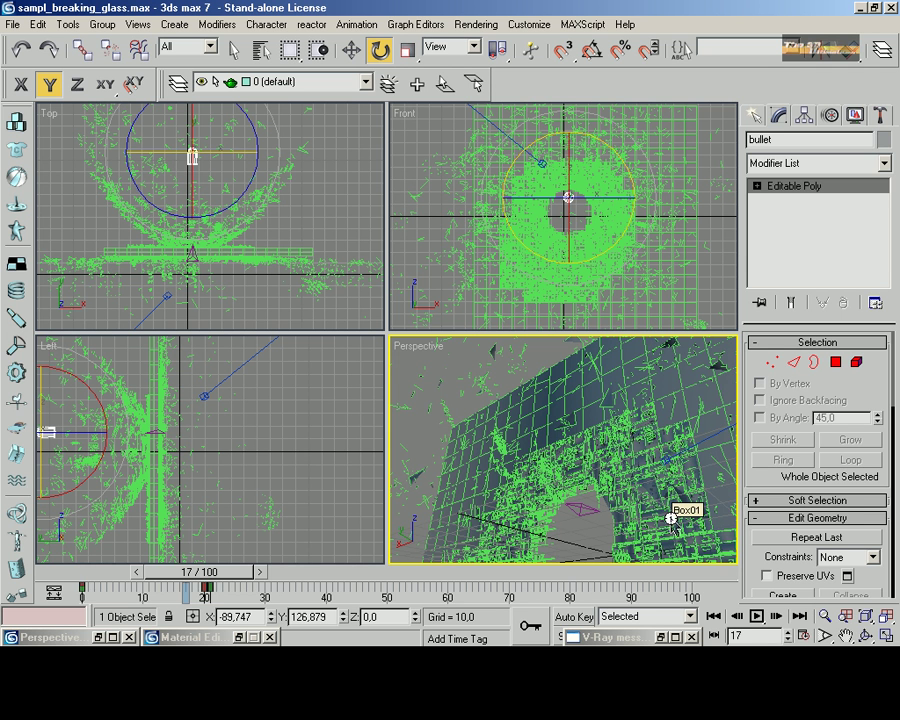
alt+middle_drag(673, 521, 673, 521)
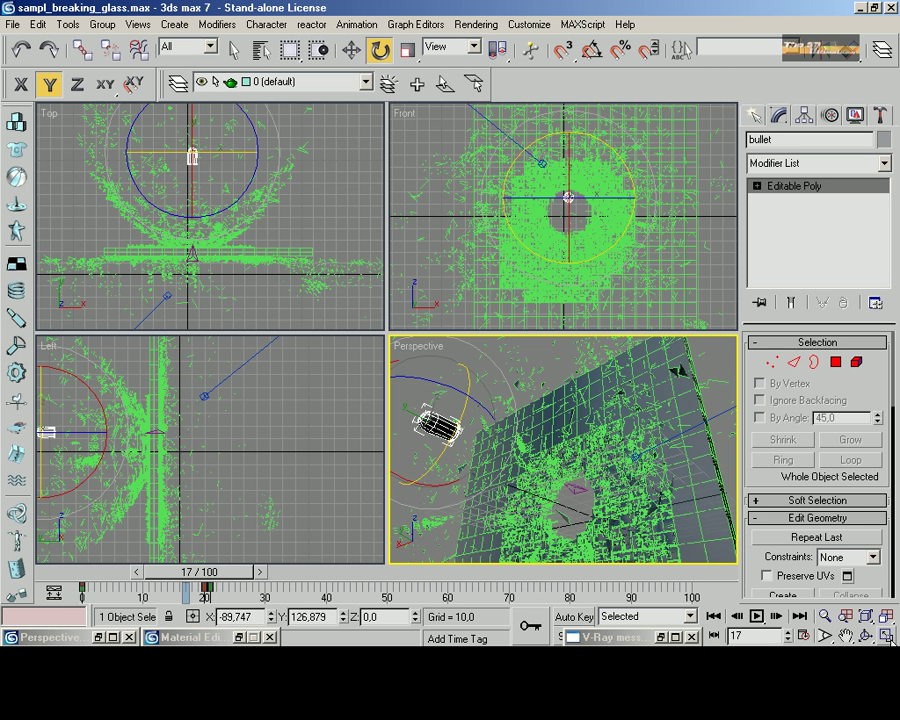
key(alt+w)
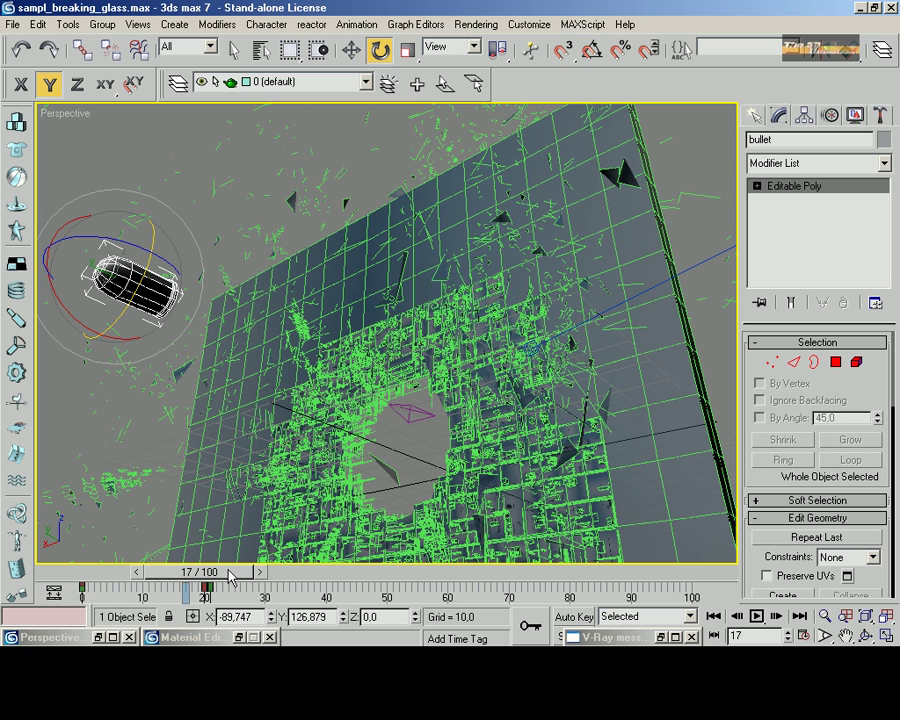
mouse_move(228, 570)
mouse_down()
mouse_move(247, 573)
mouse_move(215, 573)
mouse_up()
key(e)
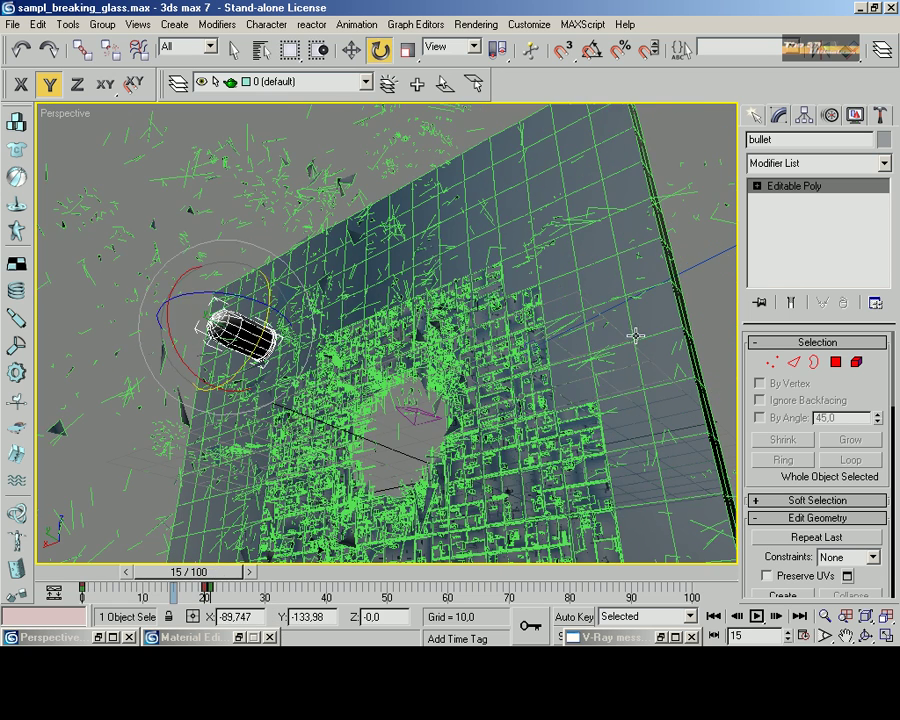
click(519, 410)
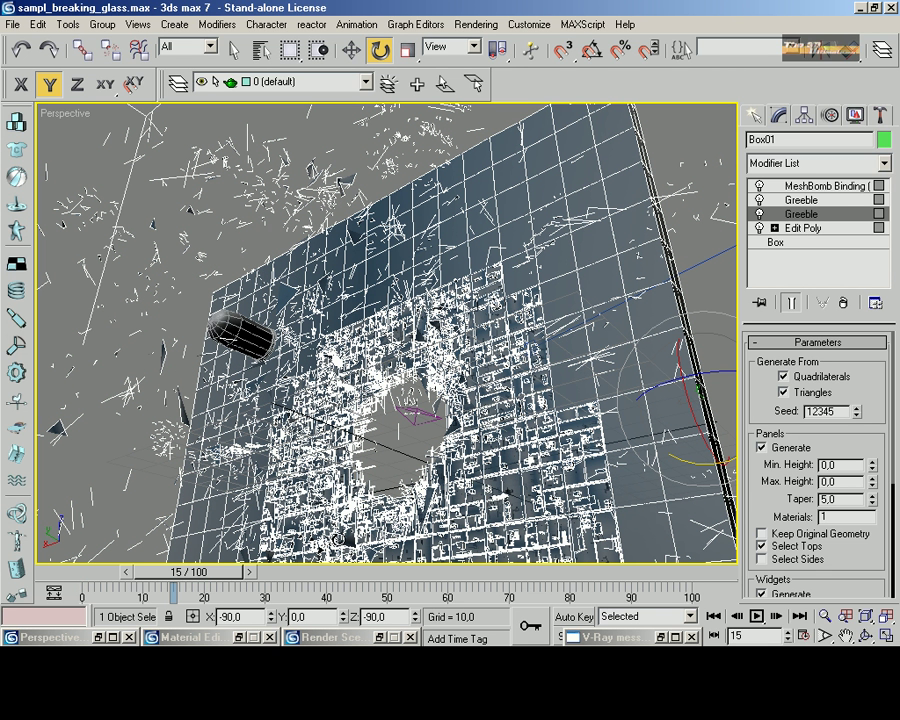
Disable MeshBomb Binding and give the lower Greeble Widgets Density 5 and Panels Max. Height 1,0
click(760, 187)
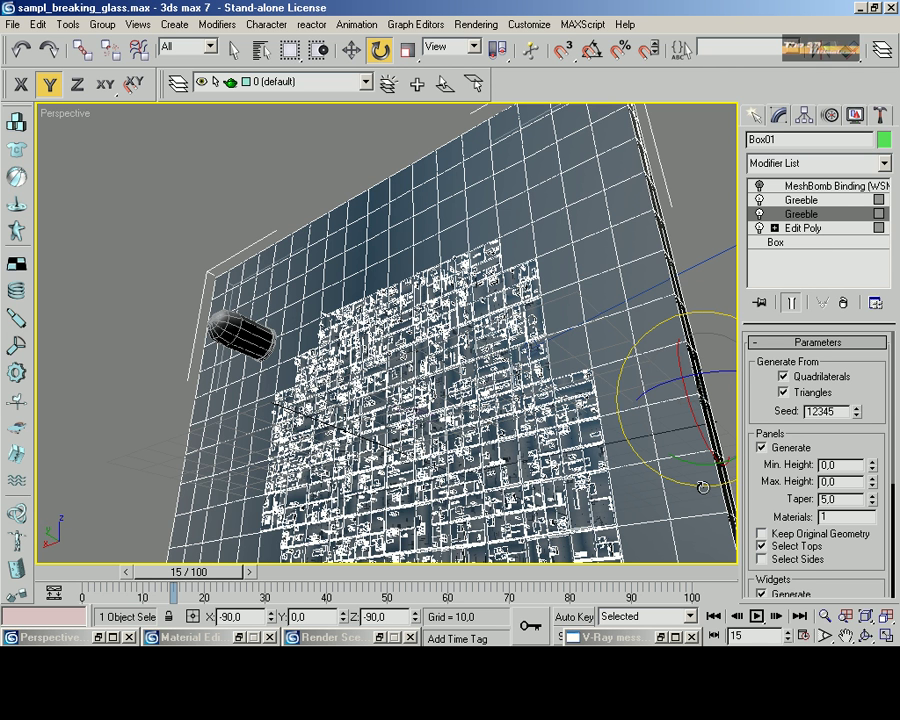
key(n)
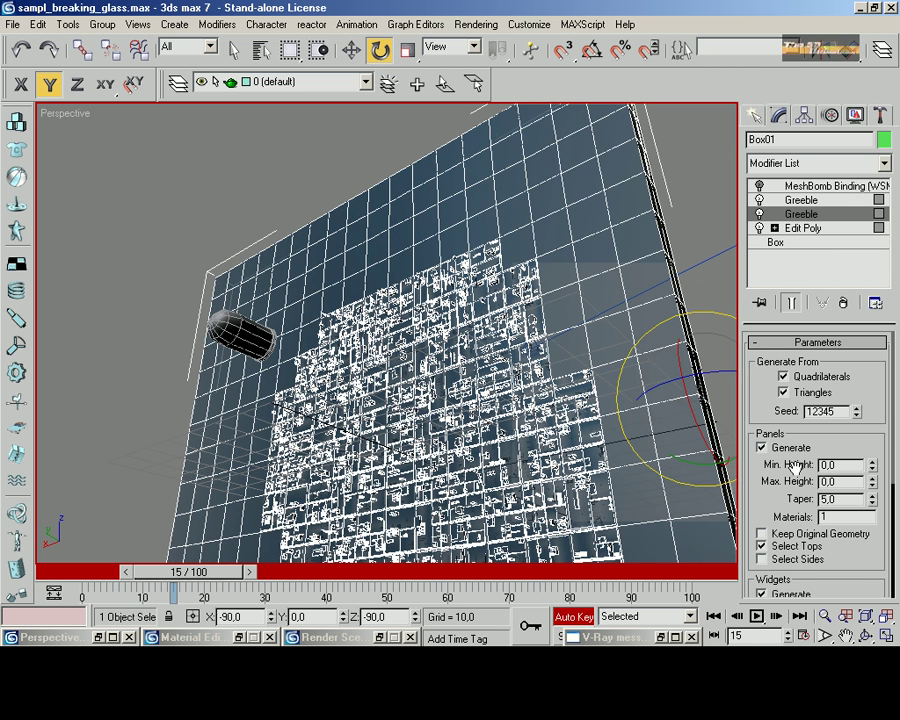
scroll(785, 490, down, 2)
scroll(800, 500, down, 1)
scroll(840, 515, down, 1)
click(871, 521)
click(871, 521)
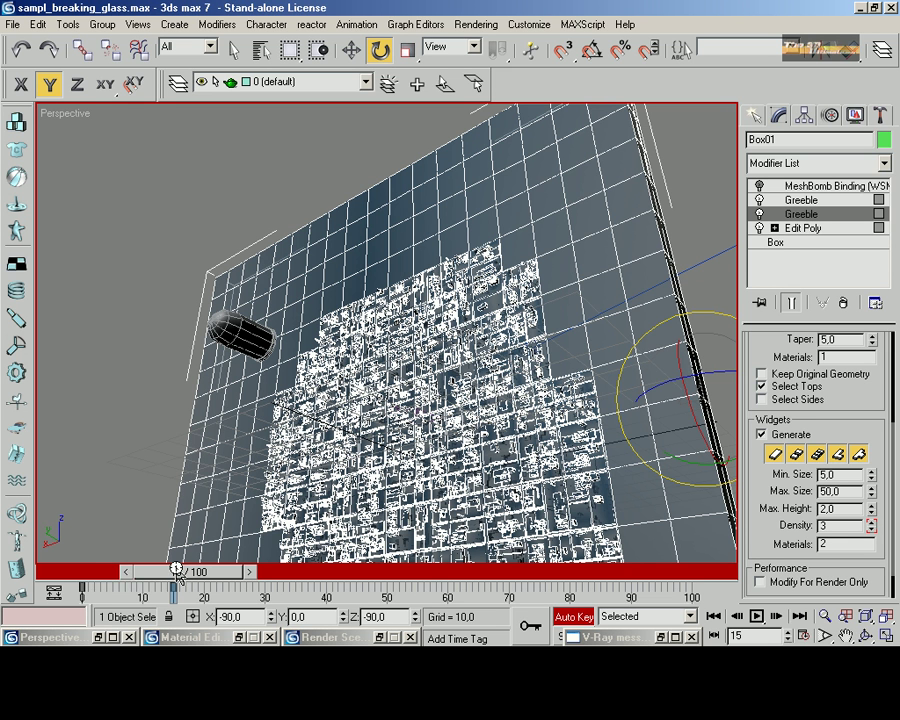
mouse_move(178, 572)
mouse_down()
mouse_move(100, 573)
mouse_move(170, 575)
mouse_up()
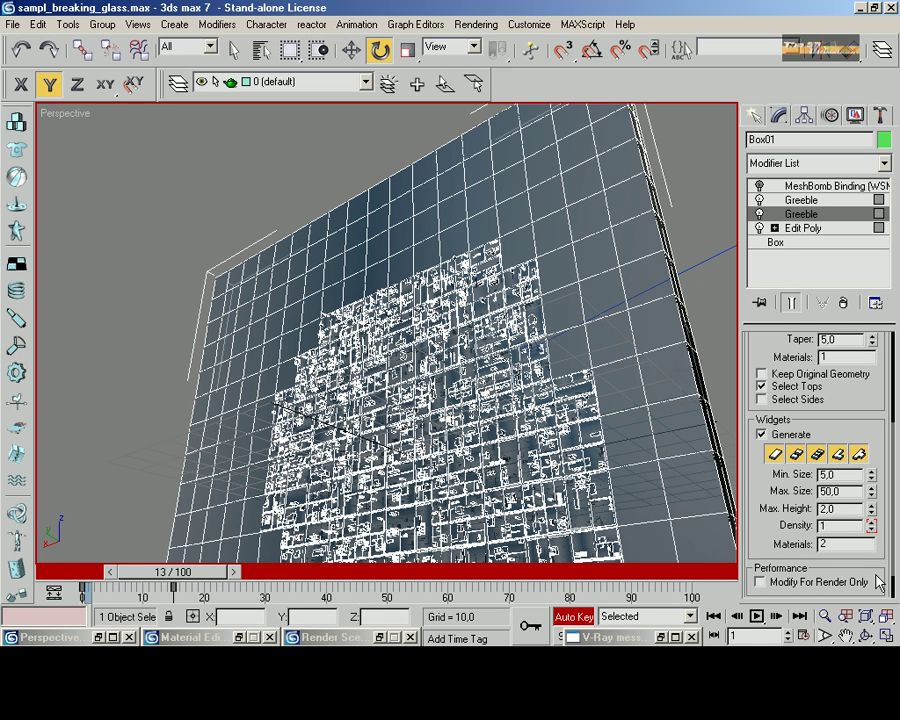
click(871, 521)
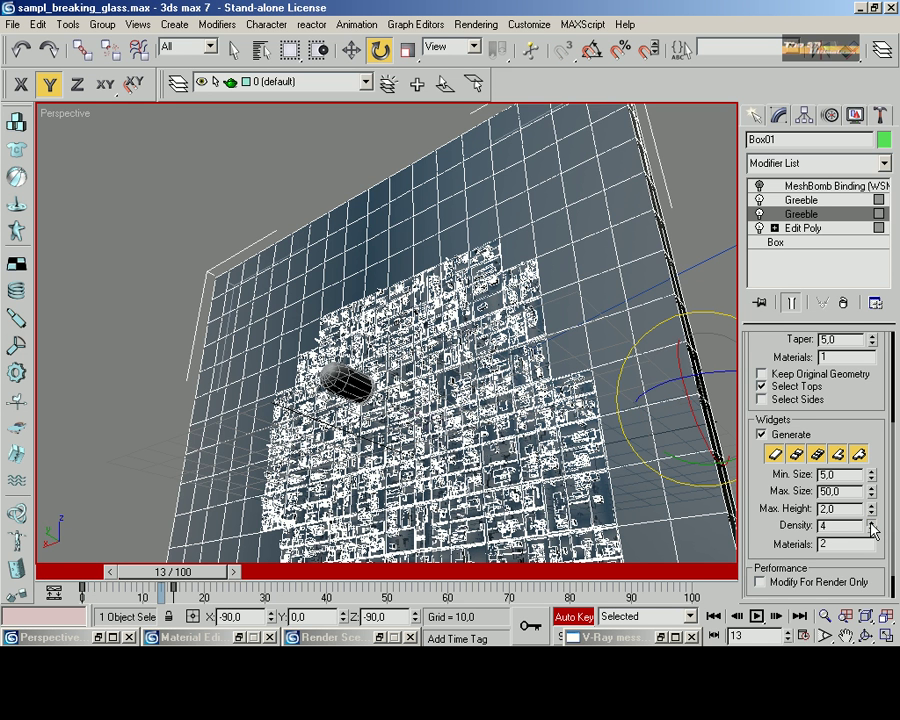
click(870, 519)
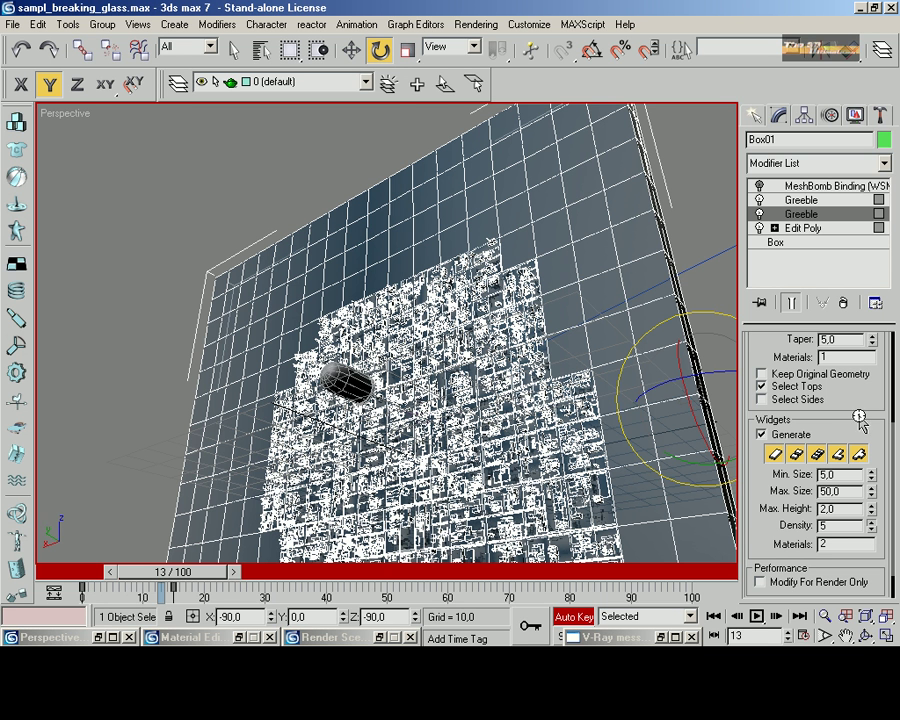
drag(862, 396, 858, 529)
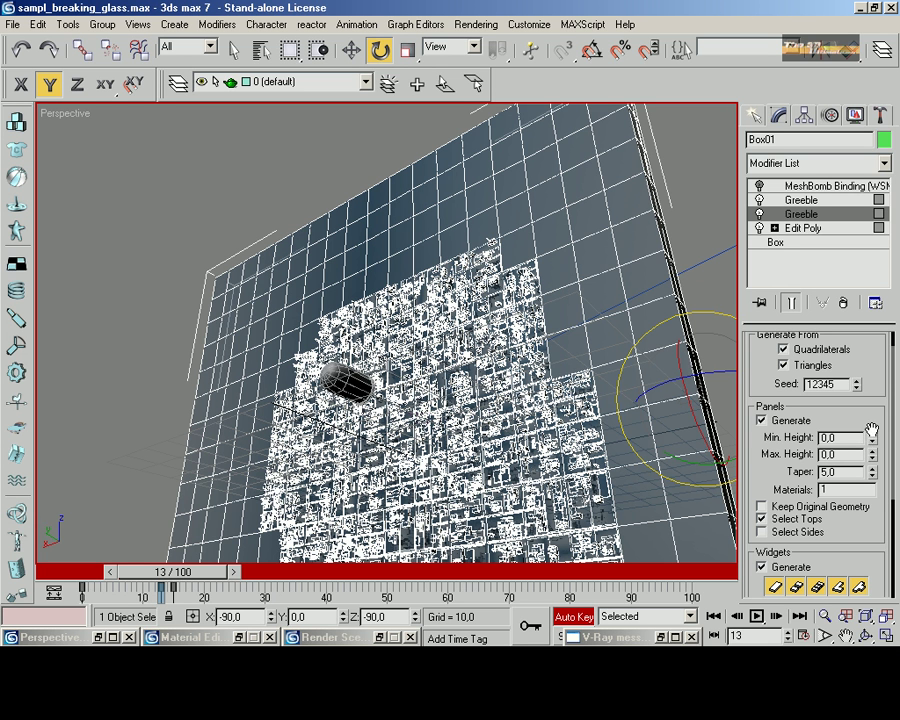
drag(870, 444, 872, 446)
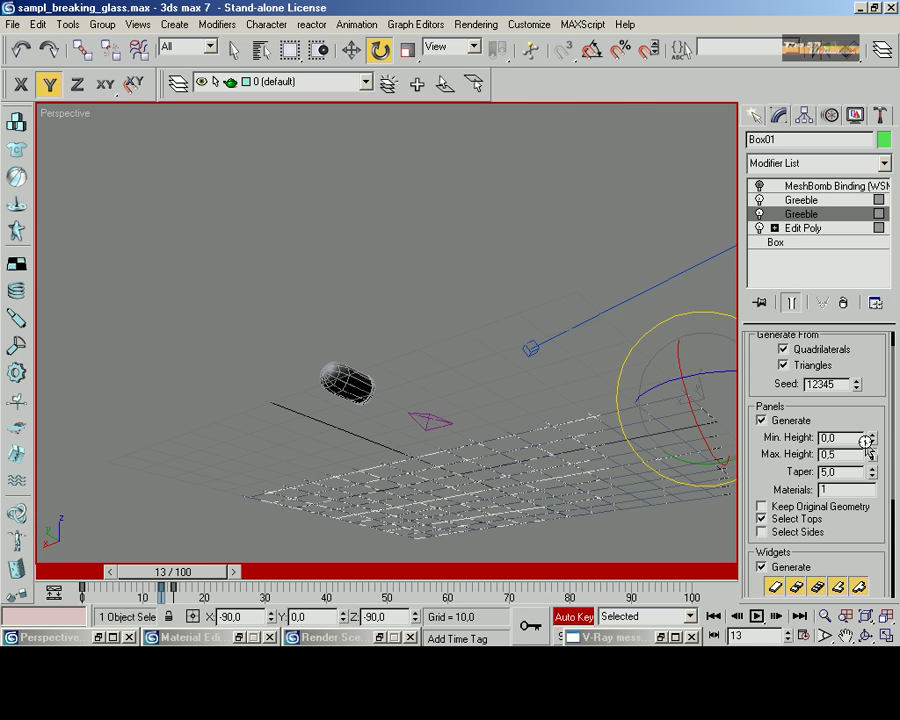
click(871, 450)
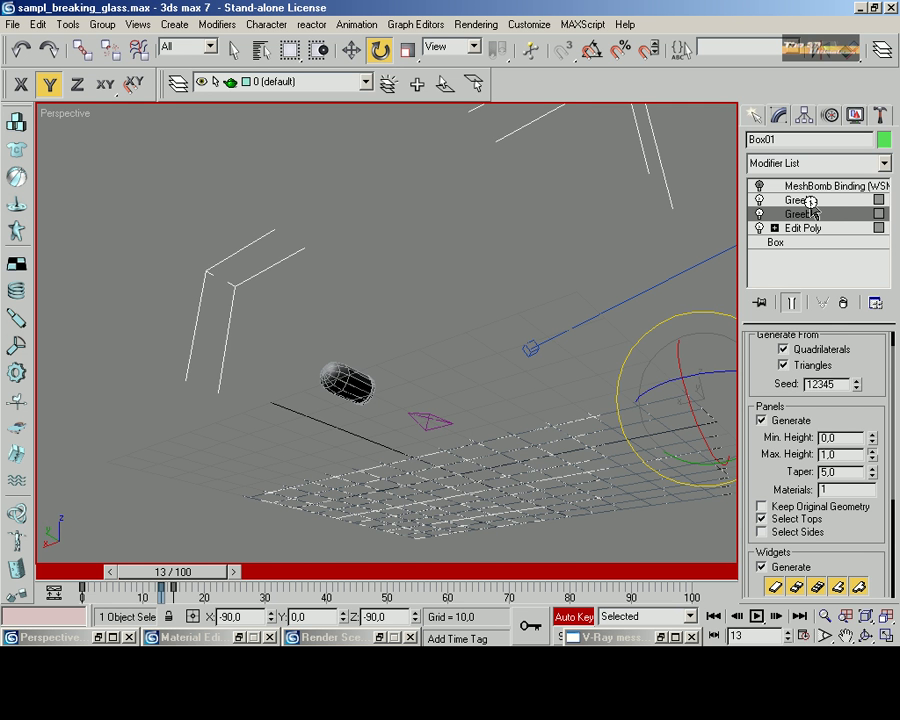
Raise the top Greeble's Widgets Density to 3 and re-enable MeshBomb Binding
click(810, 201)
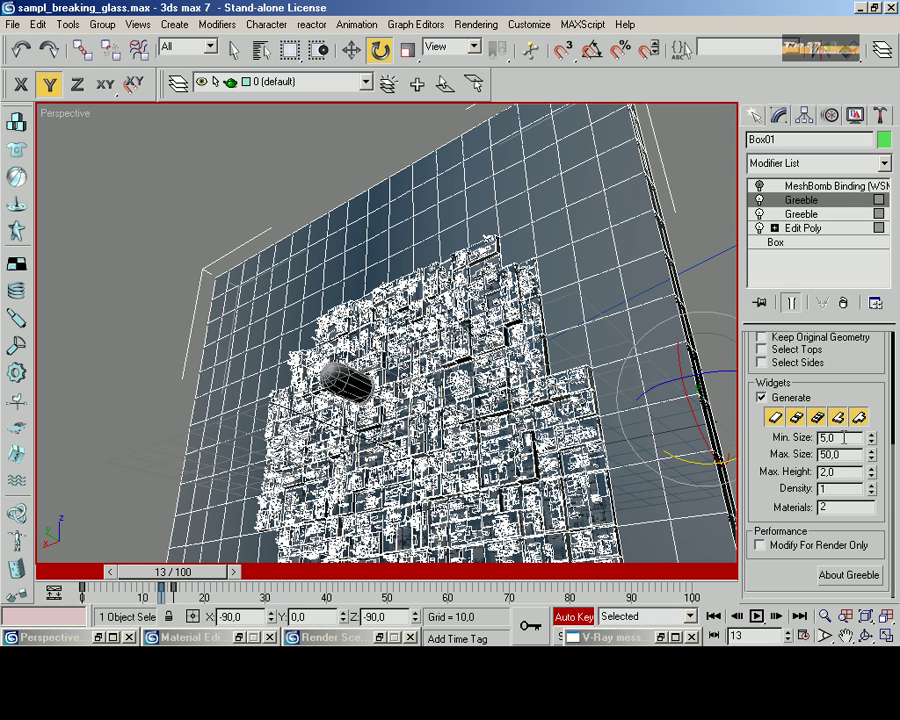
click(872, 485)
click(872, 485)
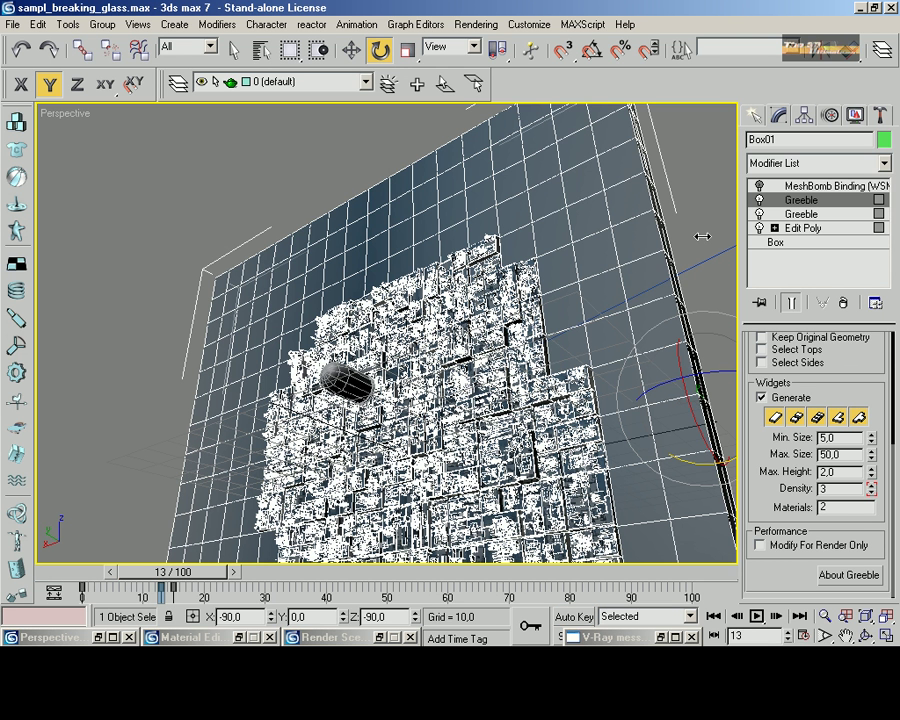
click(760, 187)
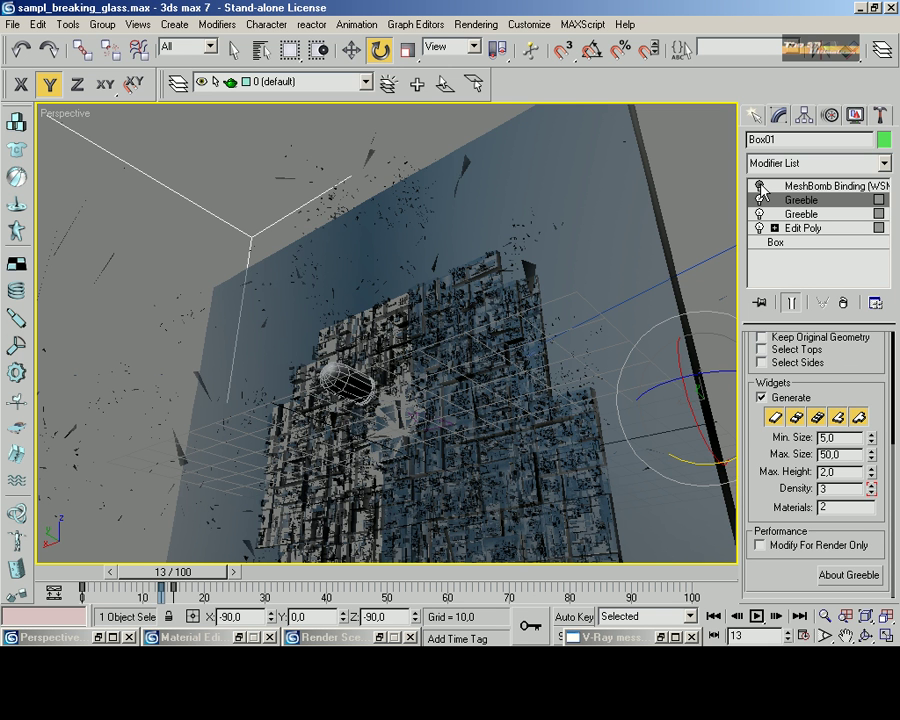
Step to frame 14 and restore the four-viewport layout with Min/Max Toggle
key(period)
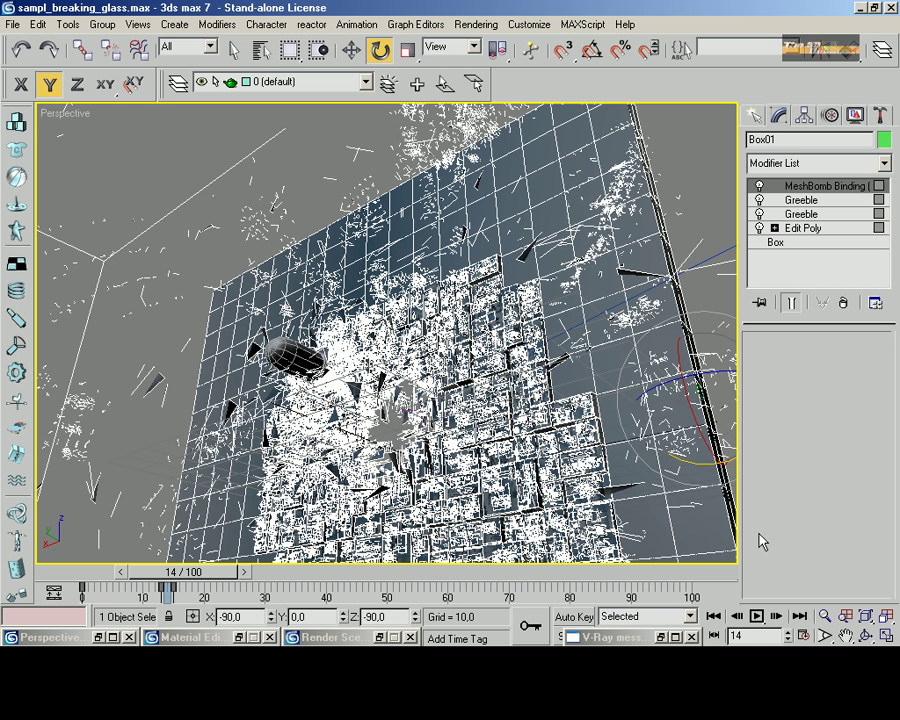
click(884, 634)
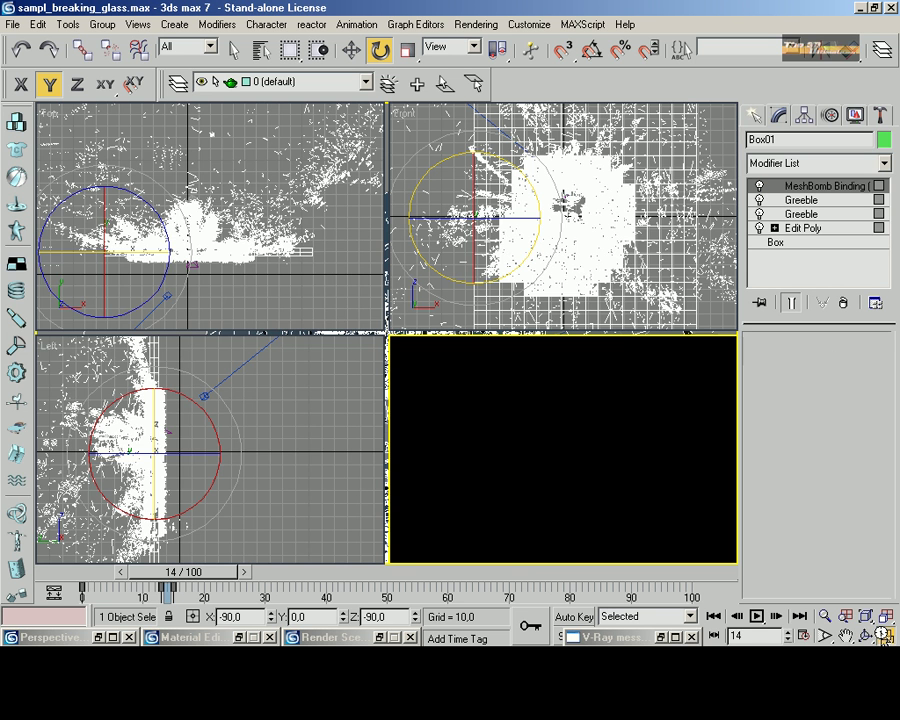